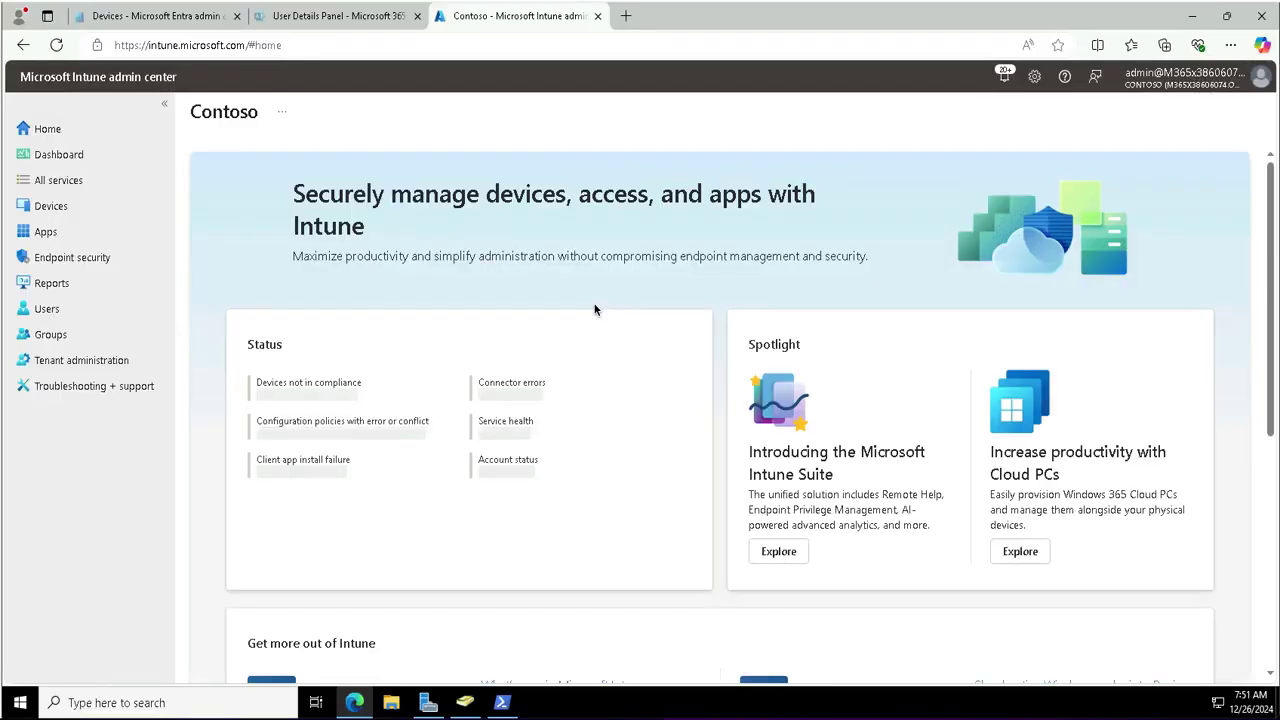
# Step: Open Intune's Devices area, then switch to the Entra admin center's All devices list
pyautogui.click(52, 210)
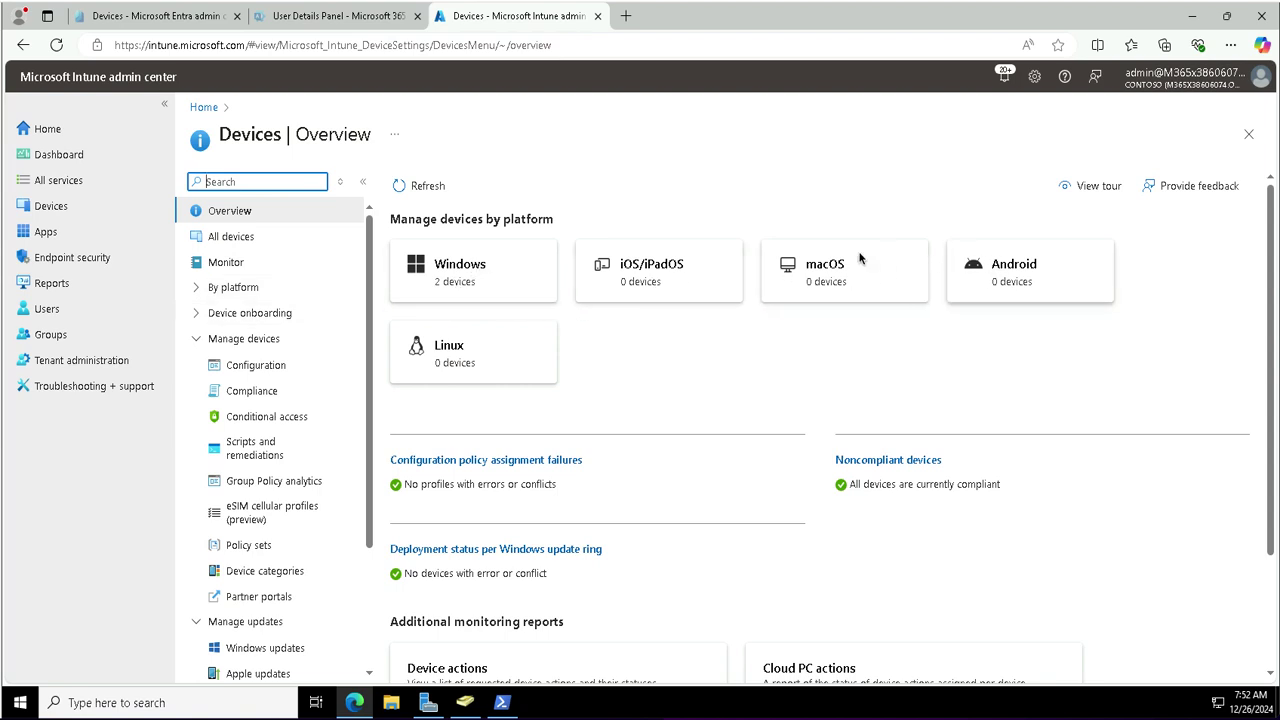
pyautogui.click(143, 24)
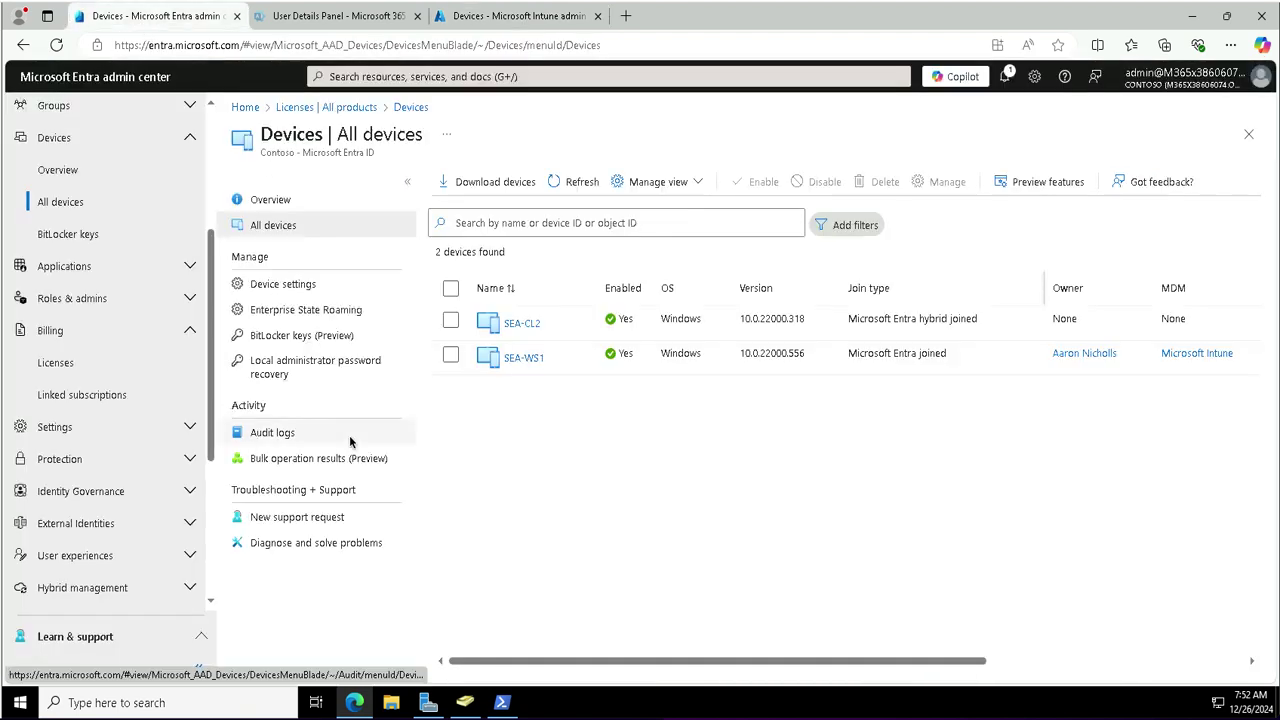
# Step: Refresh Entra's All devices list and review its Device settings, then return to Intune
pyautogui.click(62, 203)
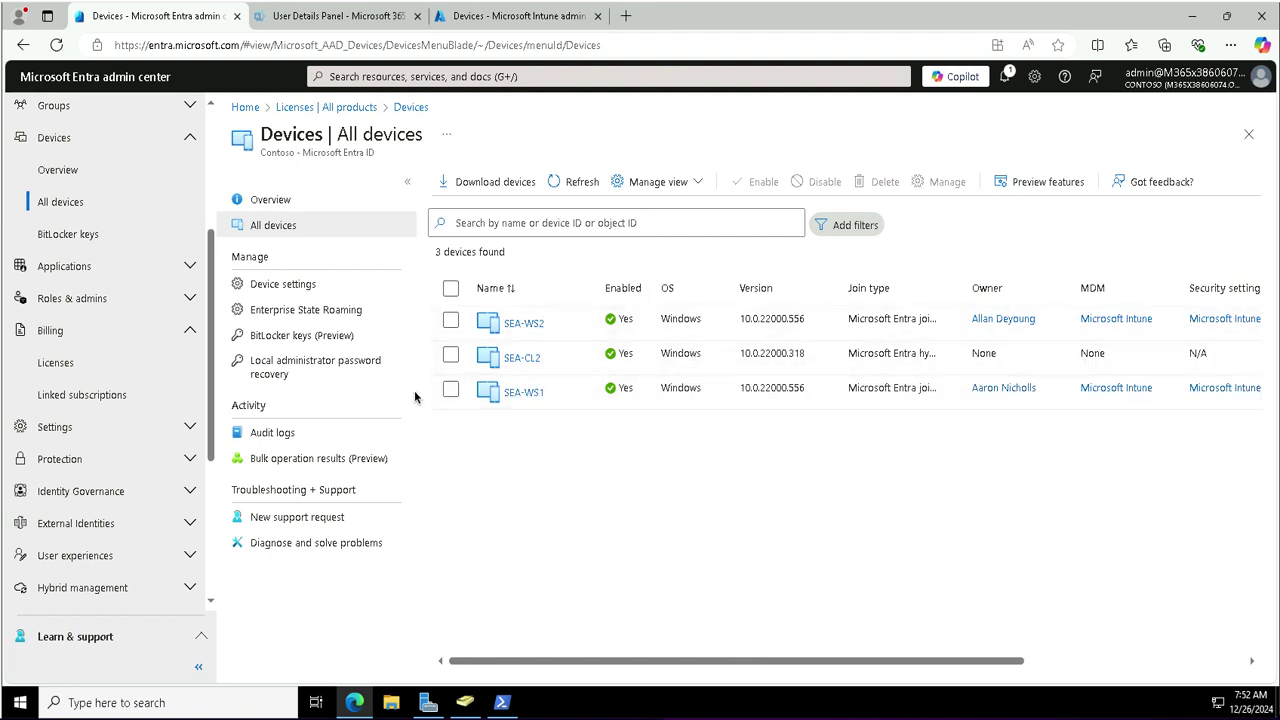
pyautogui.click(315, 293)
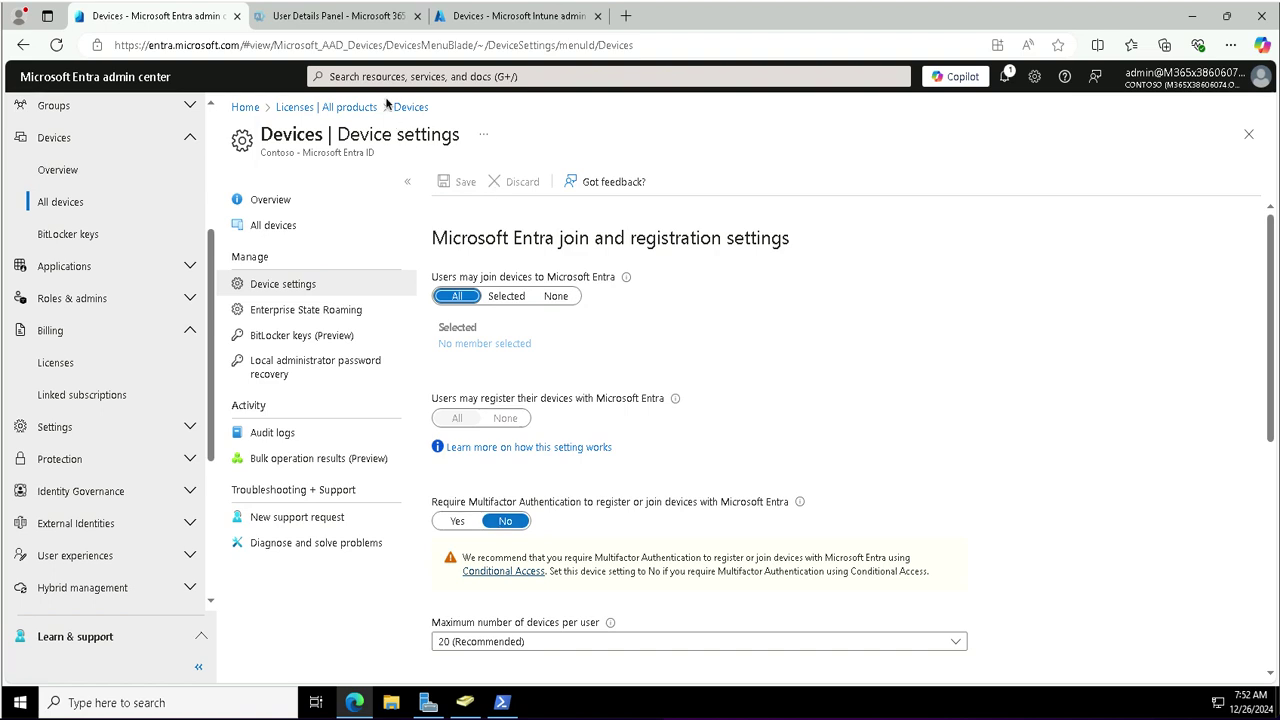
pyautogui.hotkey('ctrl', '3')
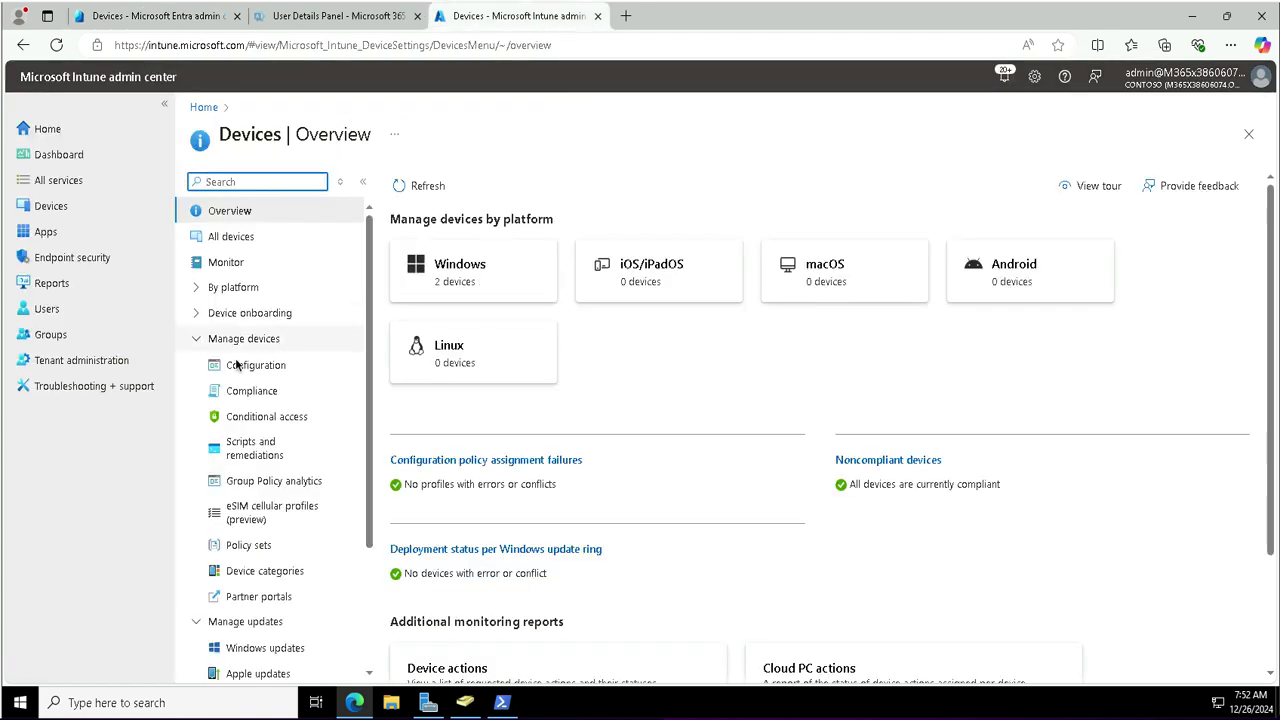
# Step: Go to Device onboarding > Enrollment and show the Apple enrollment options
pyautogui.click(210, 314)
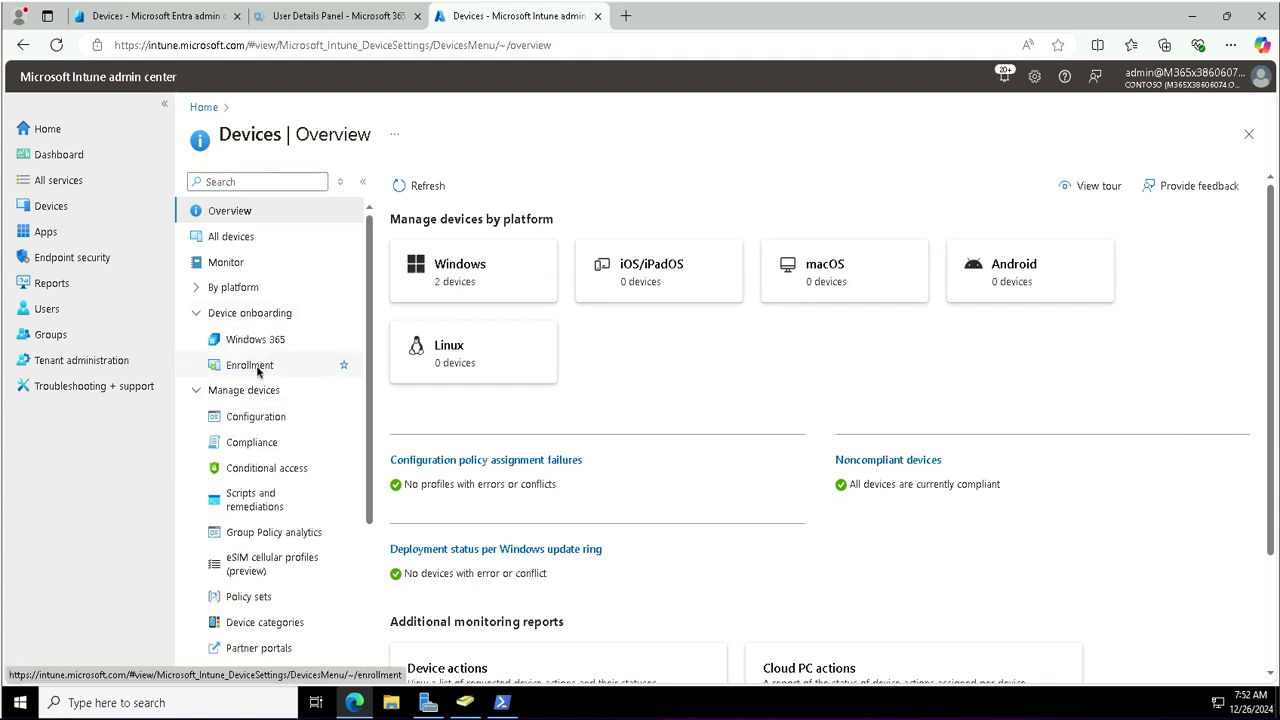
pyautogui.click(256, 368)
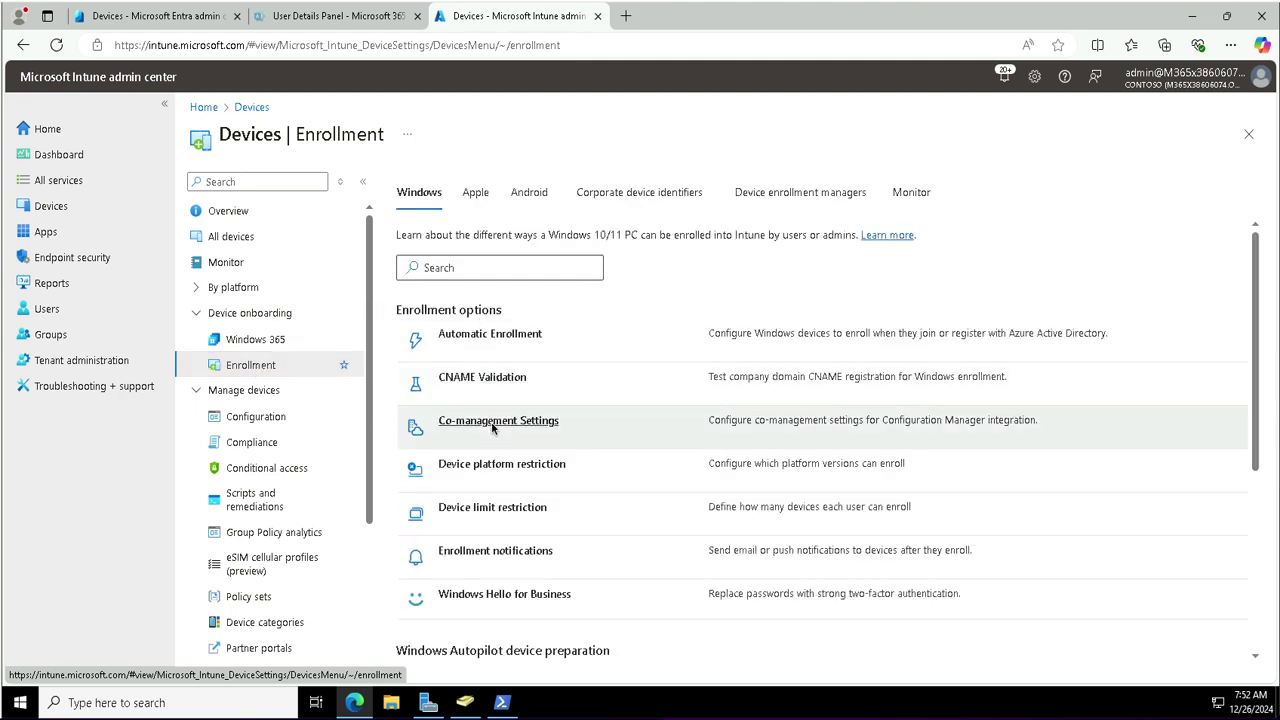
pyautogui.scroll(-1, 493, 428)
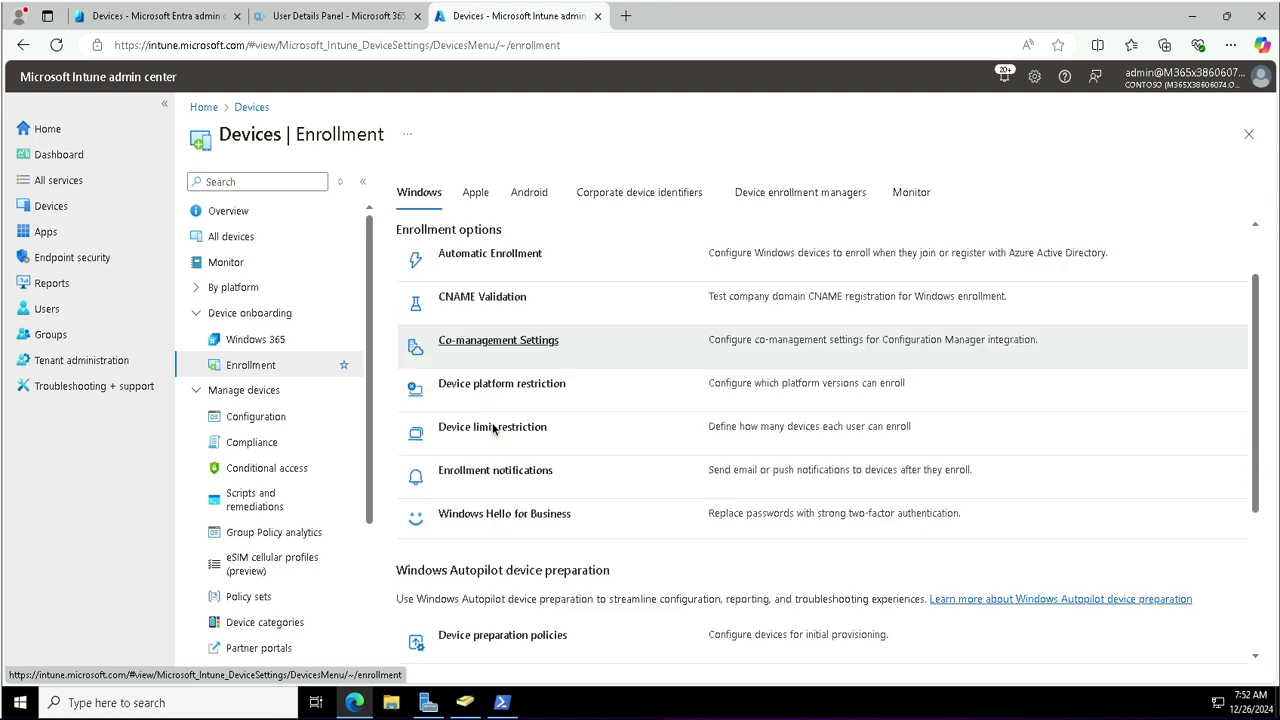
pyautogui.scroll(1, 493, 428)
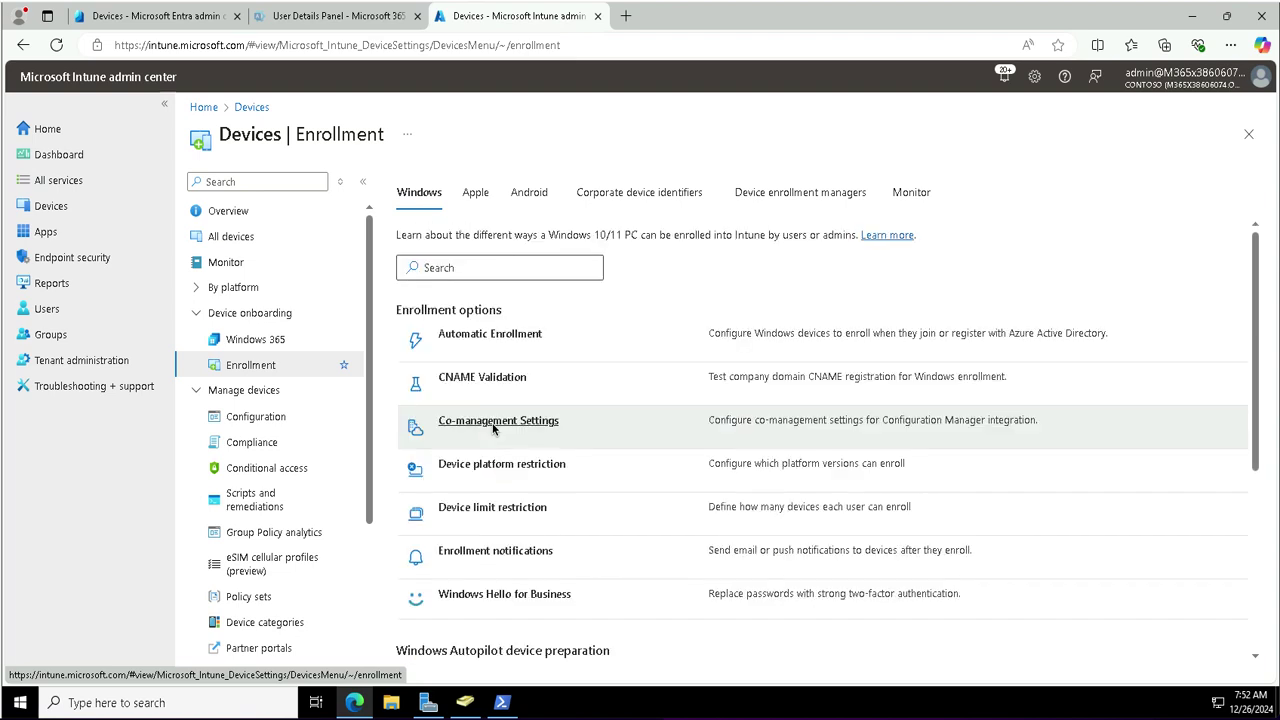
pyautogui.click(476, 194)
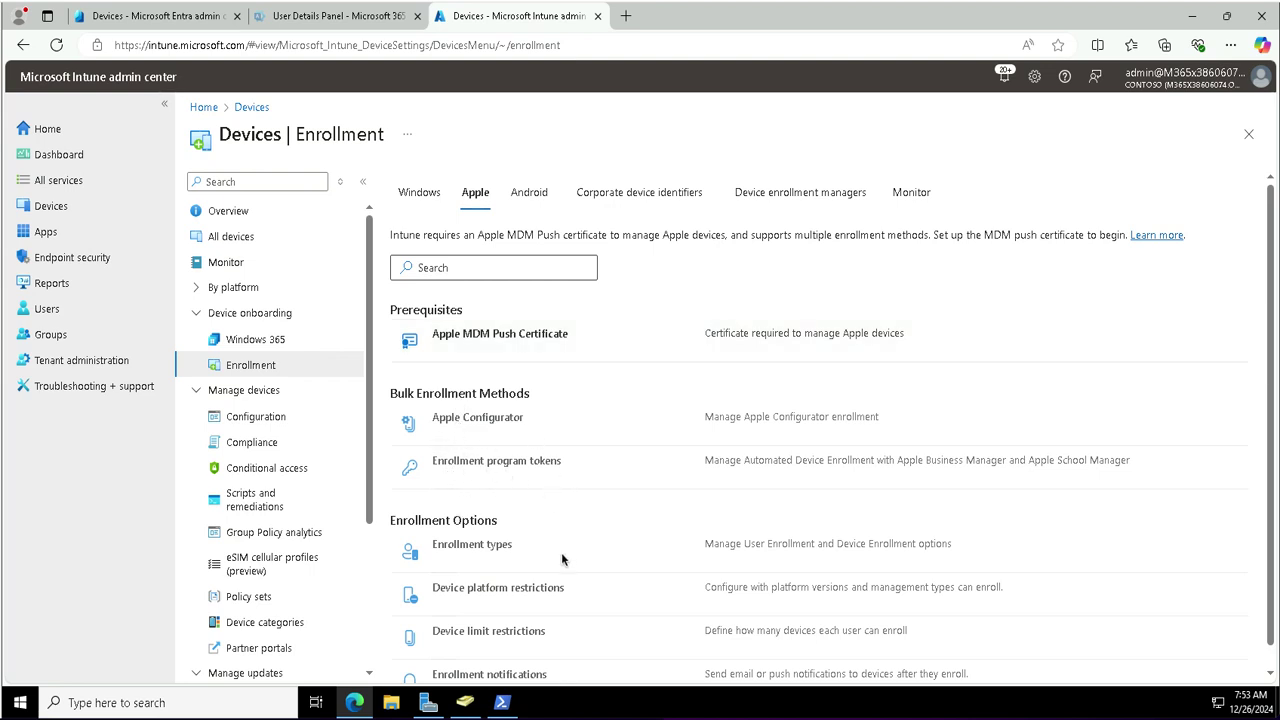
# Step: In Apple MDM Push Certificate setup, agree to data sharing and go to Apple's certificate site
pyautogui.click(484, 338)
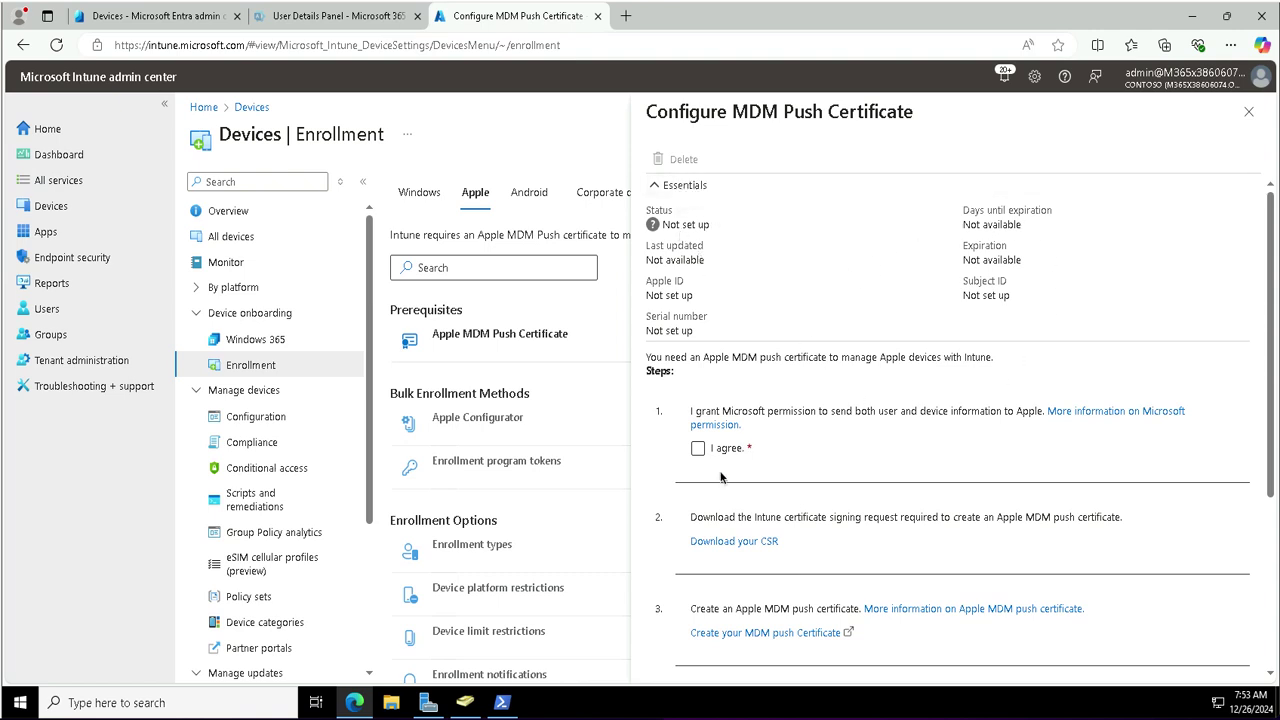
pyautogui.click(698, 449)
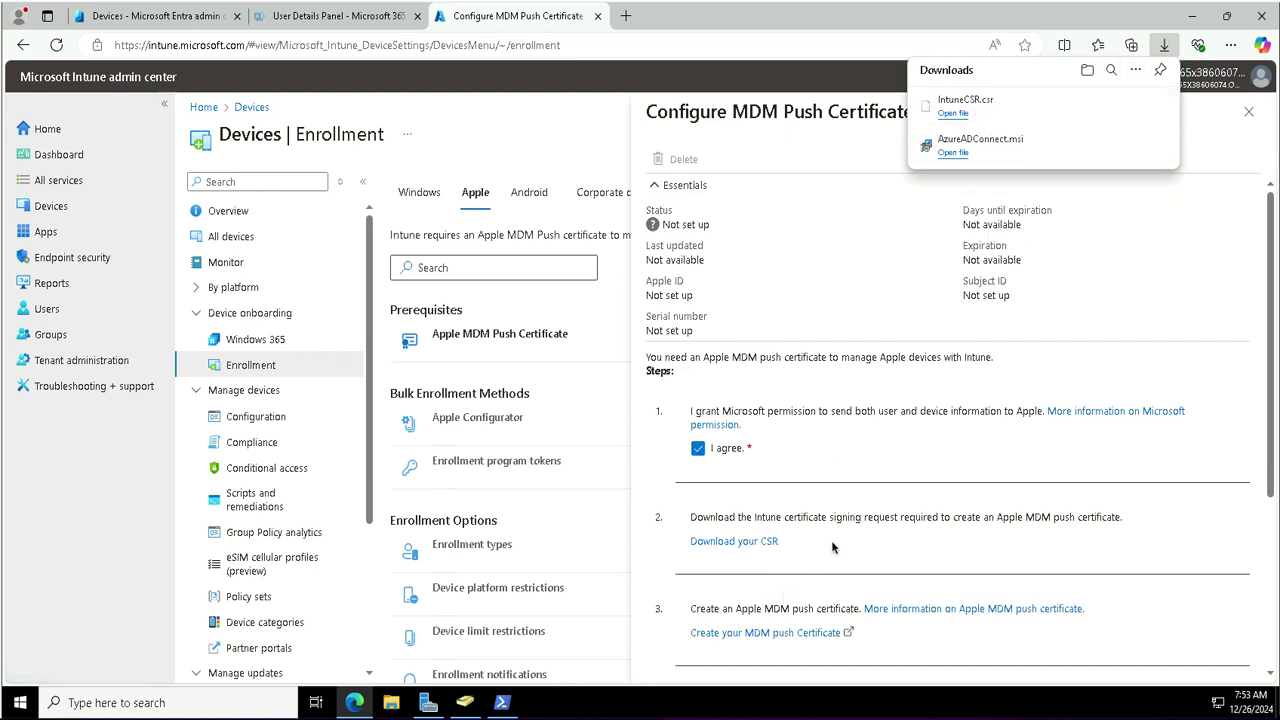
pyautogui.scroll(-1, 833, 546)
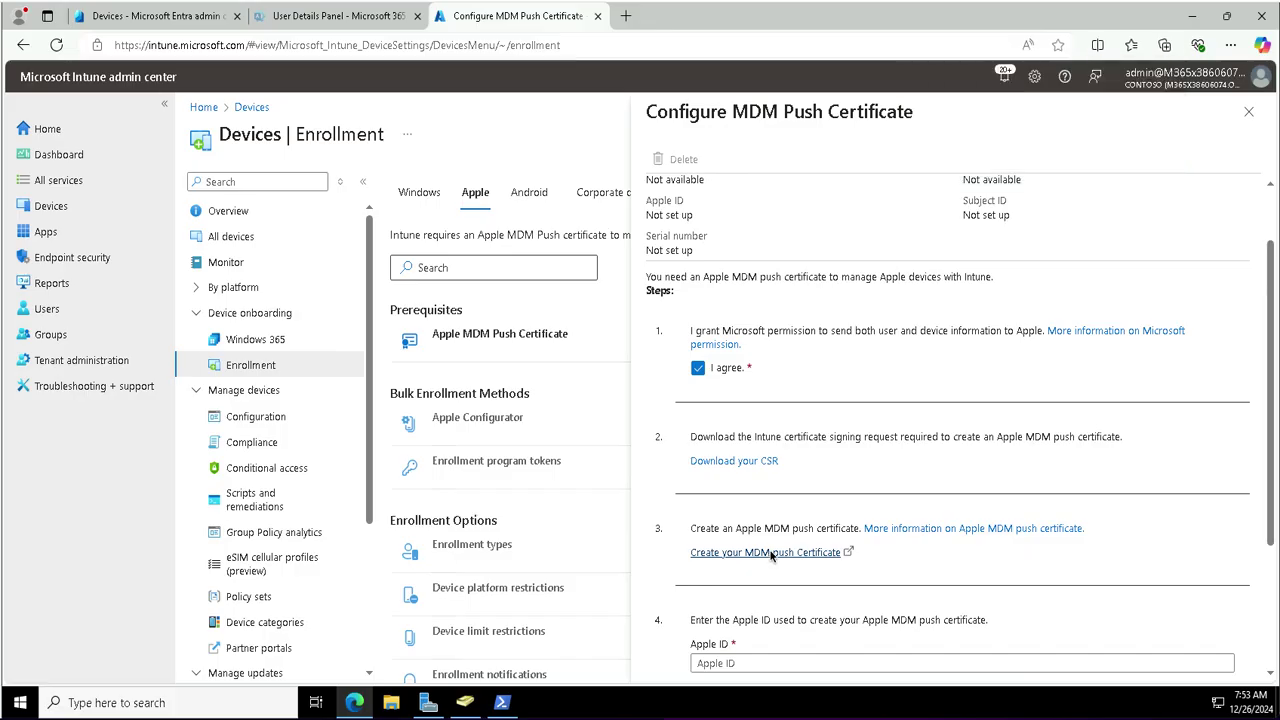
pyautogui.click(770, 556)
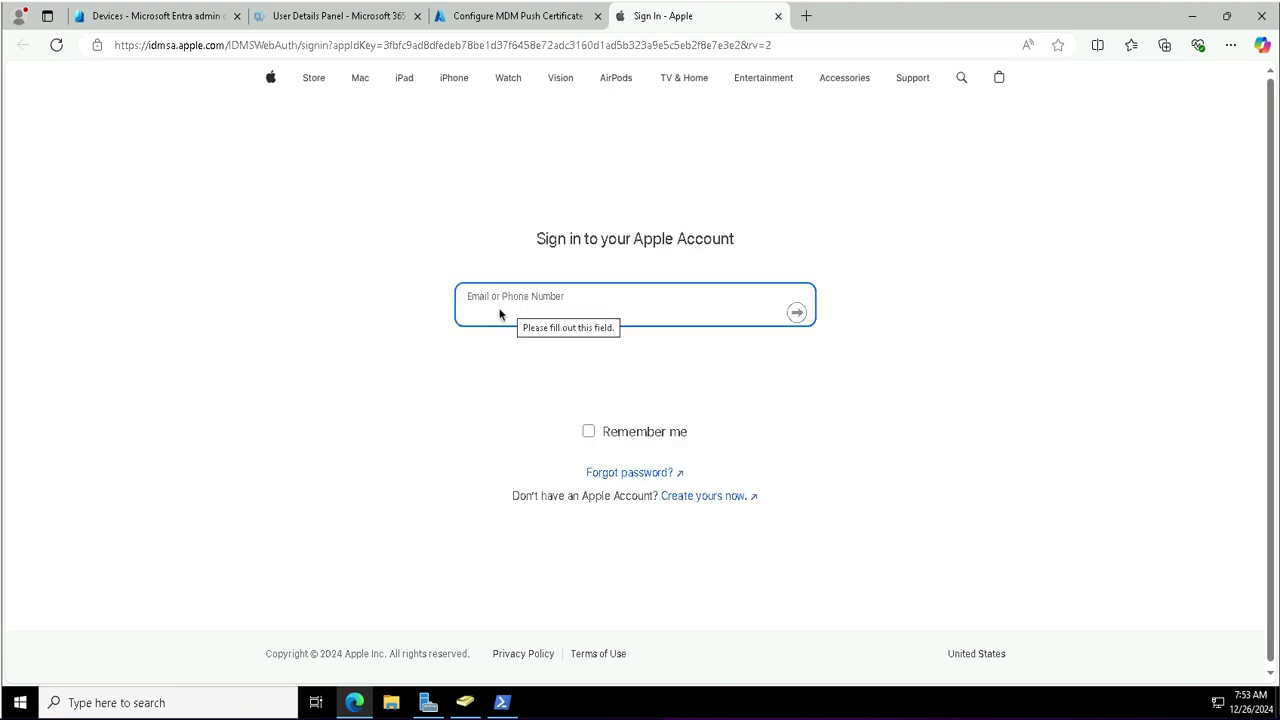
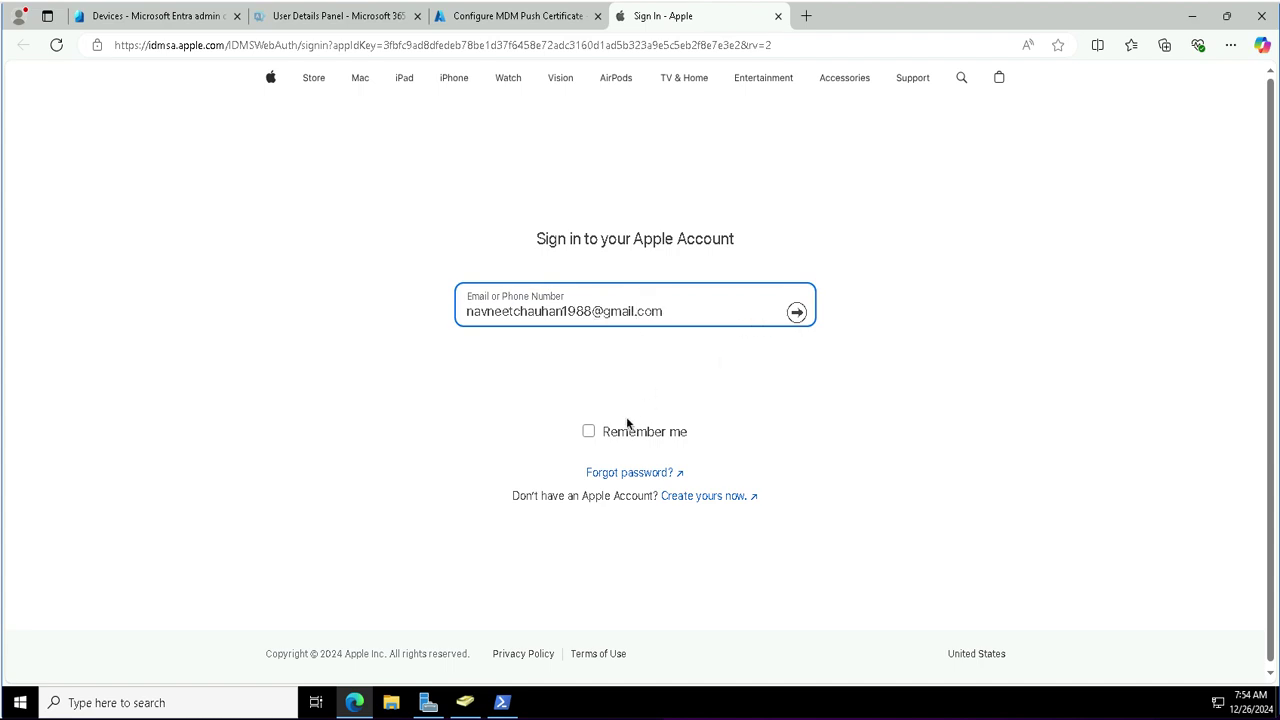
# Step: Enter the Apple account e-mail with Remember me on, then type the account password
pyautogui.click(588, 432)
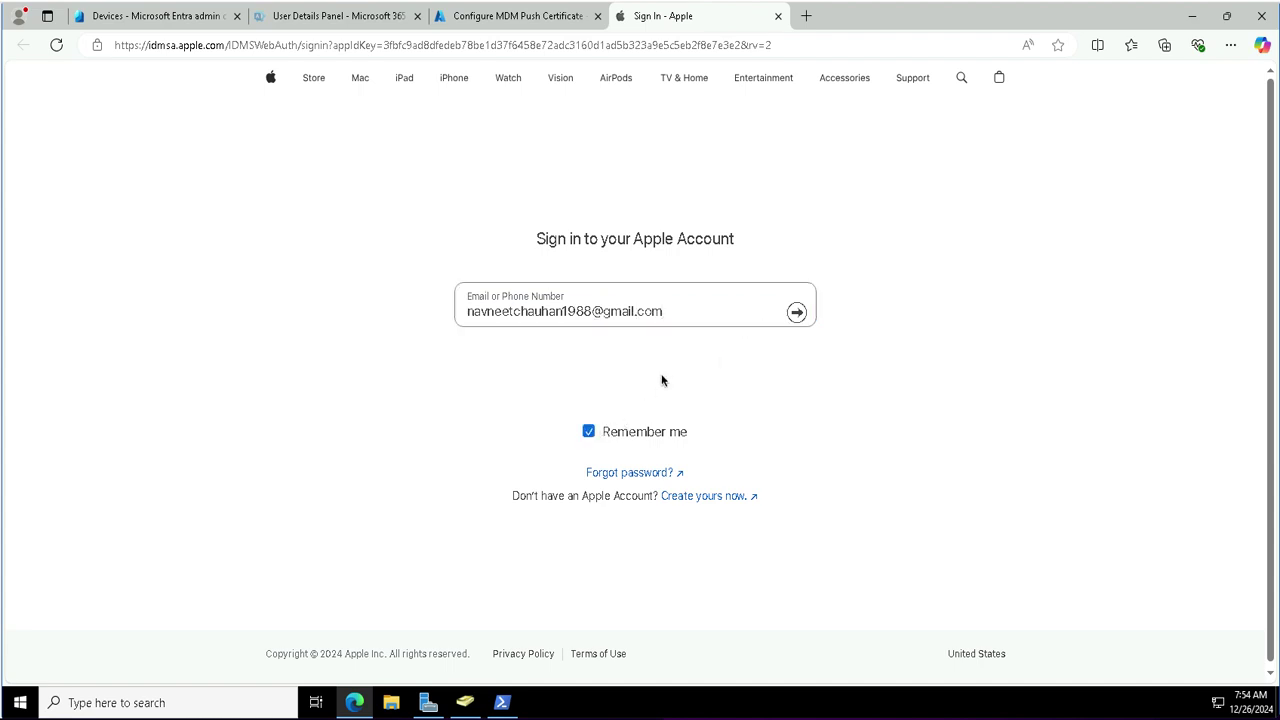
pyautogui.click(796, 312)
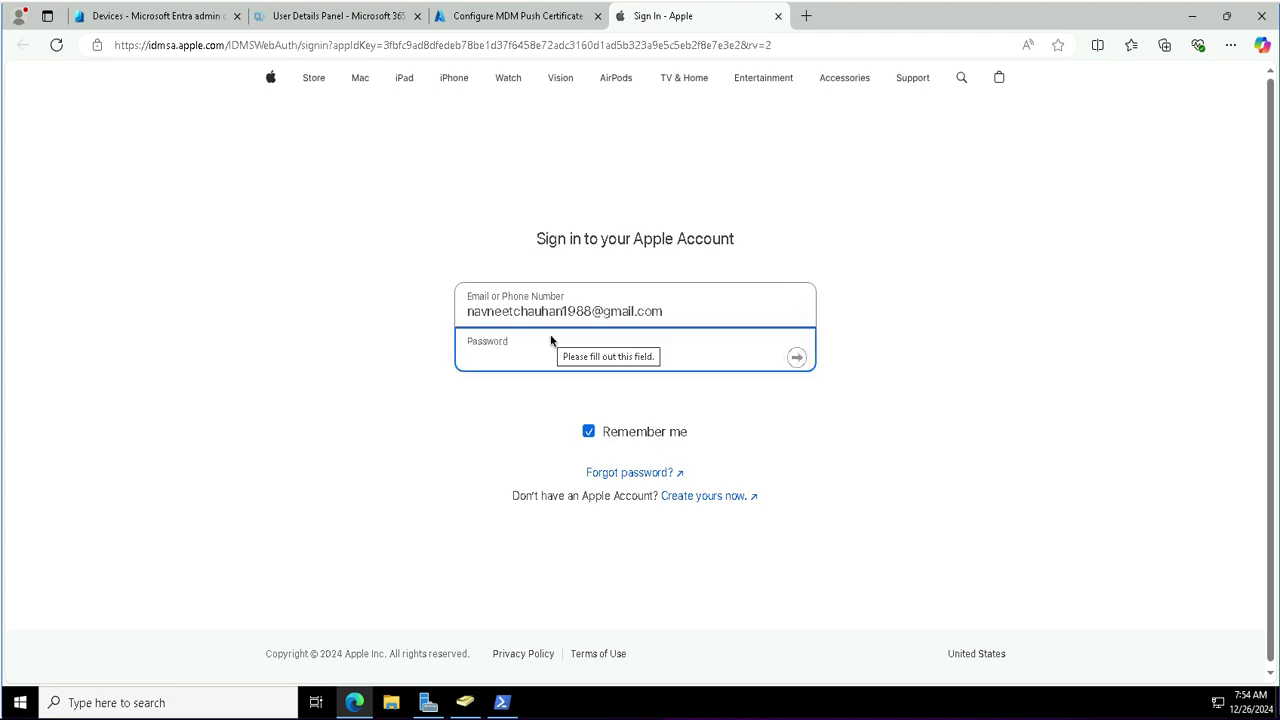
pyautogui.write('************')
# Step: Submit the password, dismiss the browser's save-password prompt, and enter the verification code
pyautogui.press('Return')
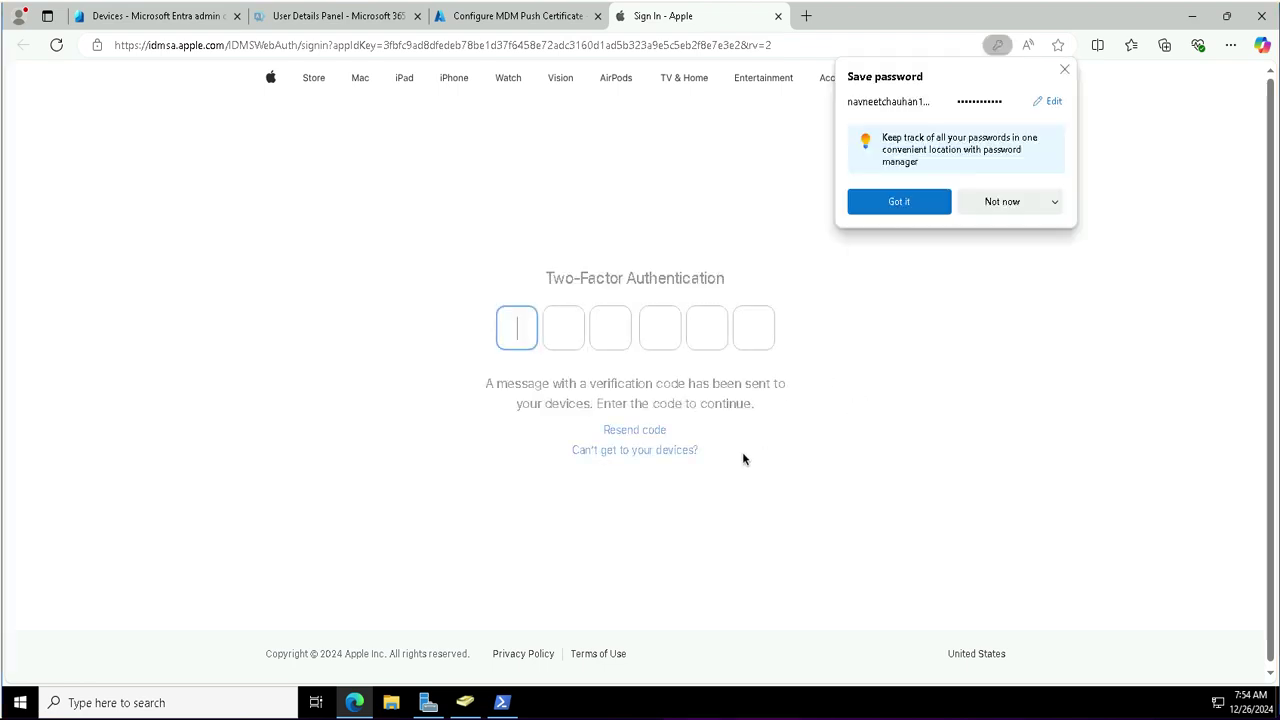
pyautogui.click(689, 437)
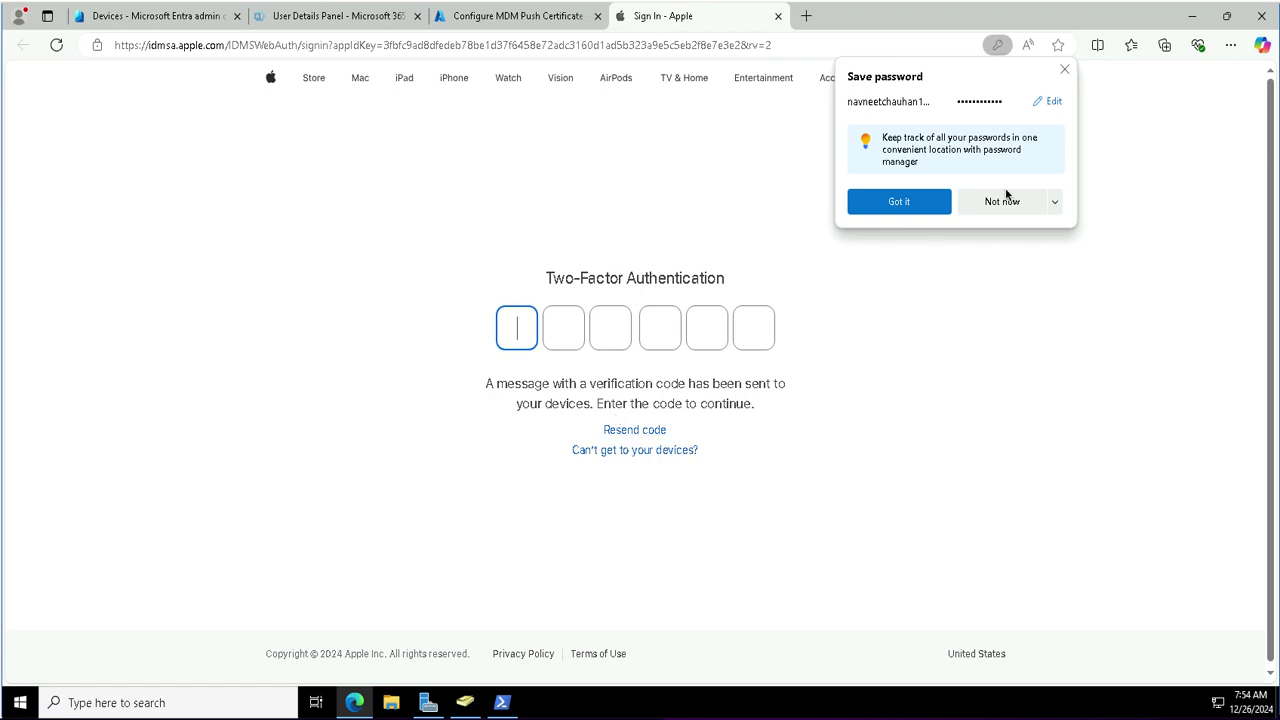
pyautogui.click(926, 205)
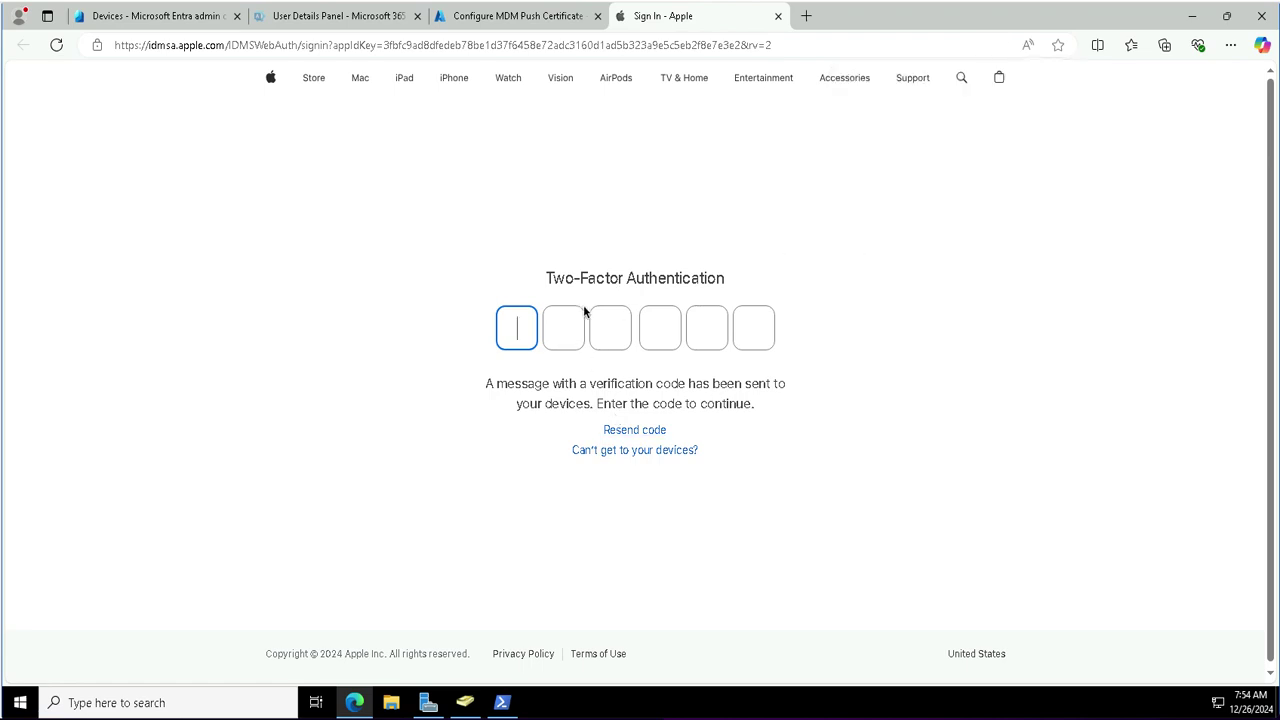
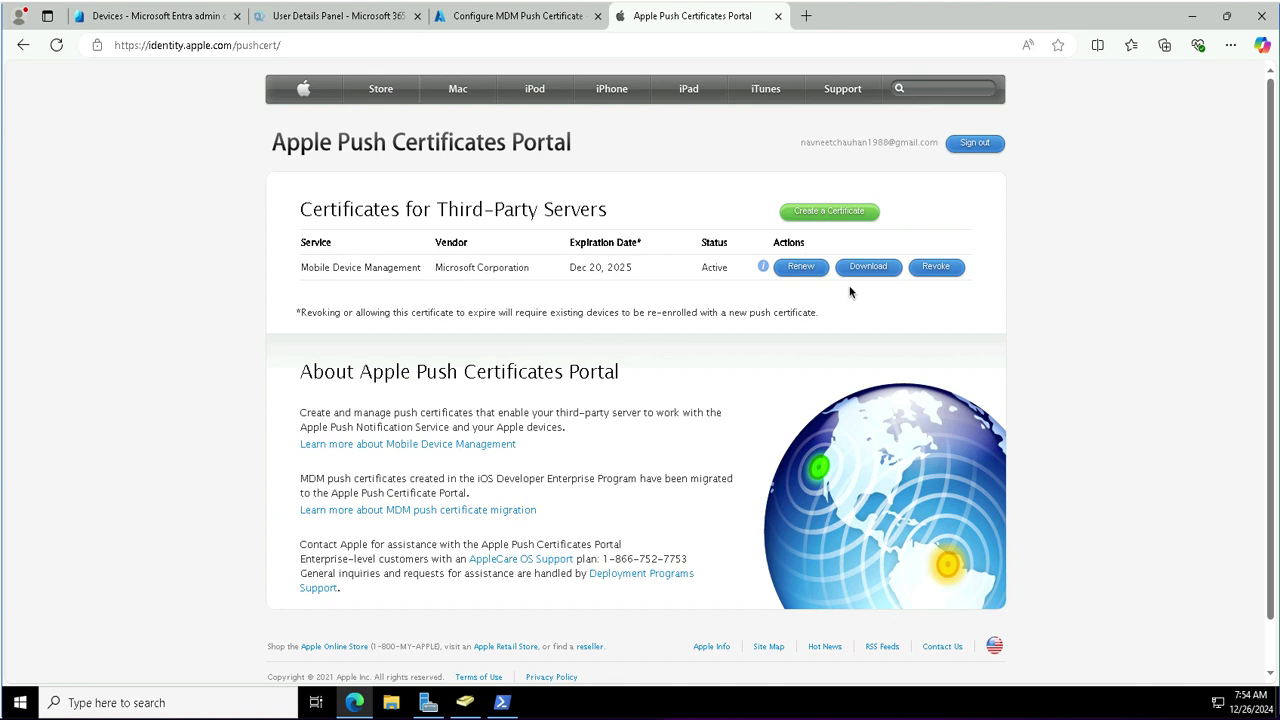
# Step: Start a new push certificate and accept Apple's terms of use
pyautogui.click(835, 212)
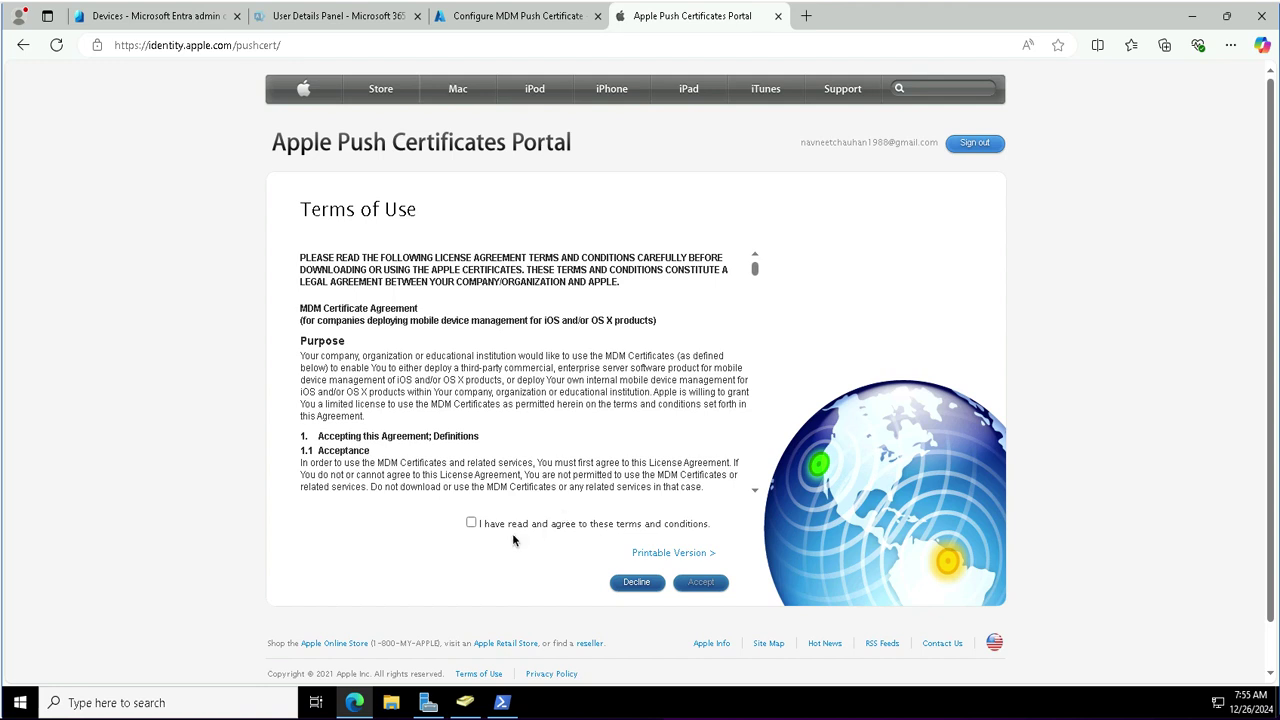
pyautogui.click(471, 523)
pyautogui.click(701, 582)
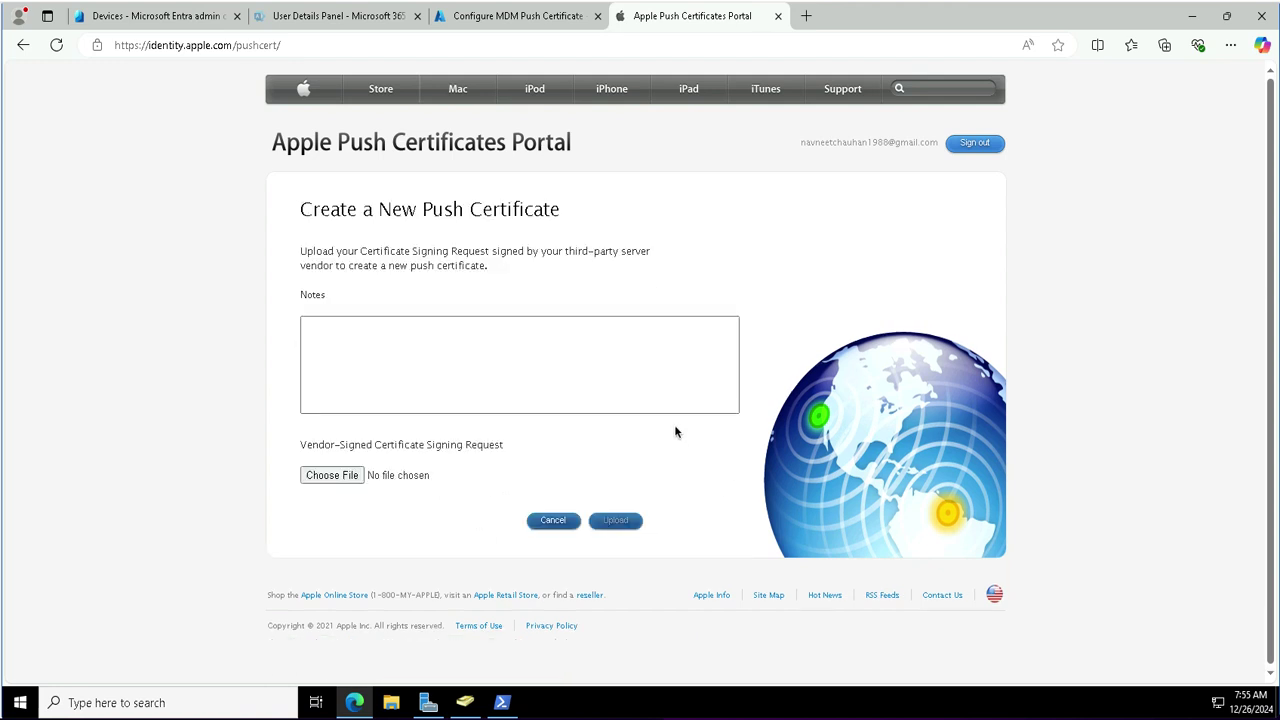
# Step: Add the note 'testin' and upload IntuneCSR.csr from Downloads
pyautogui.click(405, 377)
pyautogui.write('testing')
pyautogui.click(397, 475)
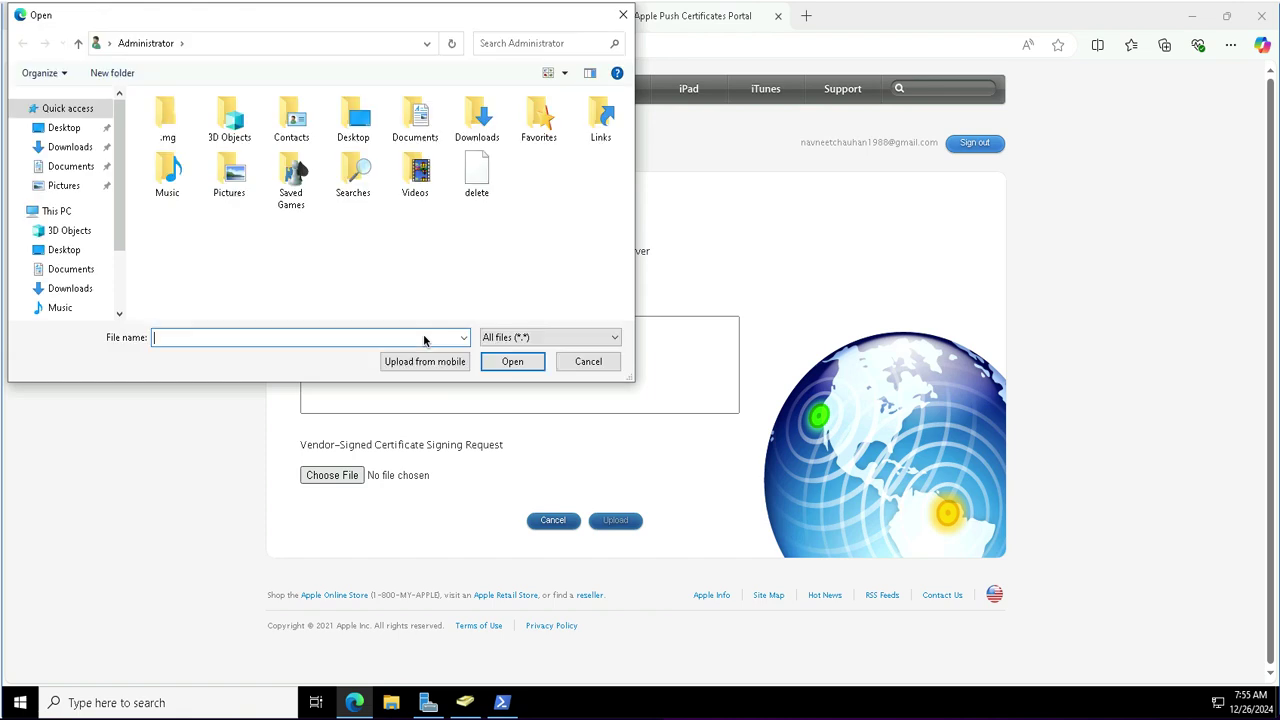
pyautogui.click(66, 289)
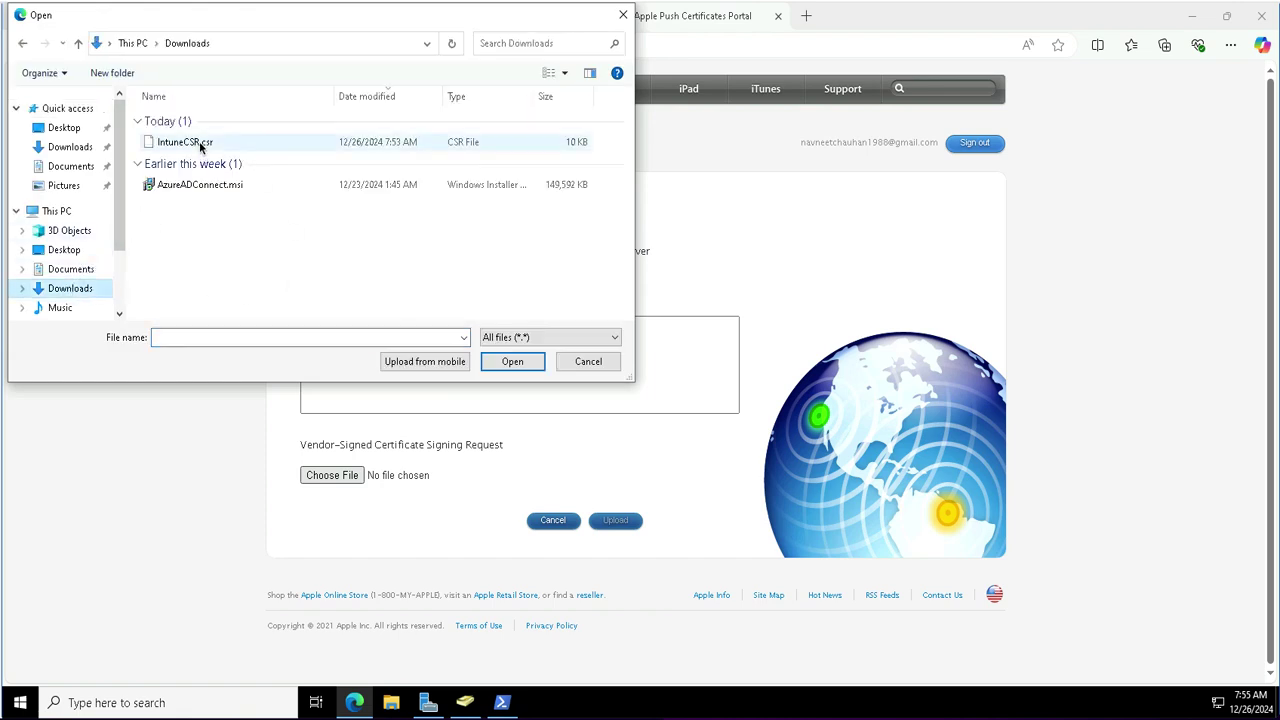
pyautogui.click(201, 147)
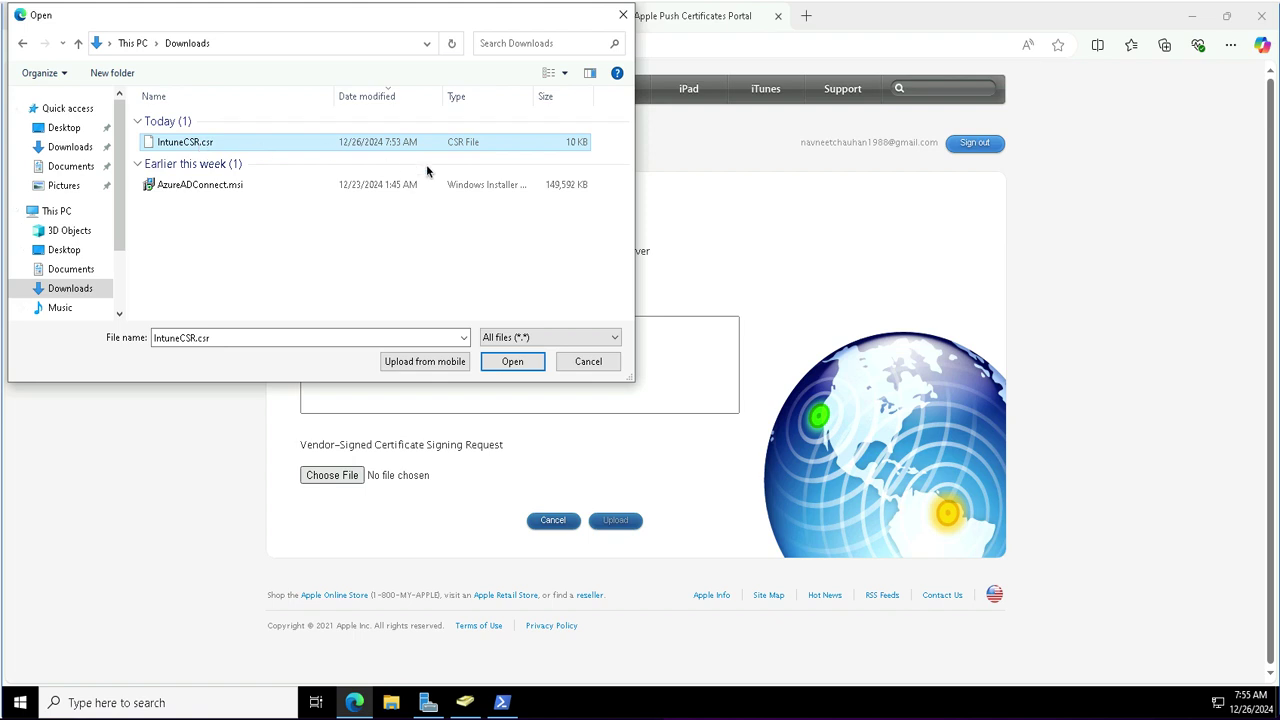
pyautogui.click(512, 362)
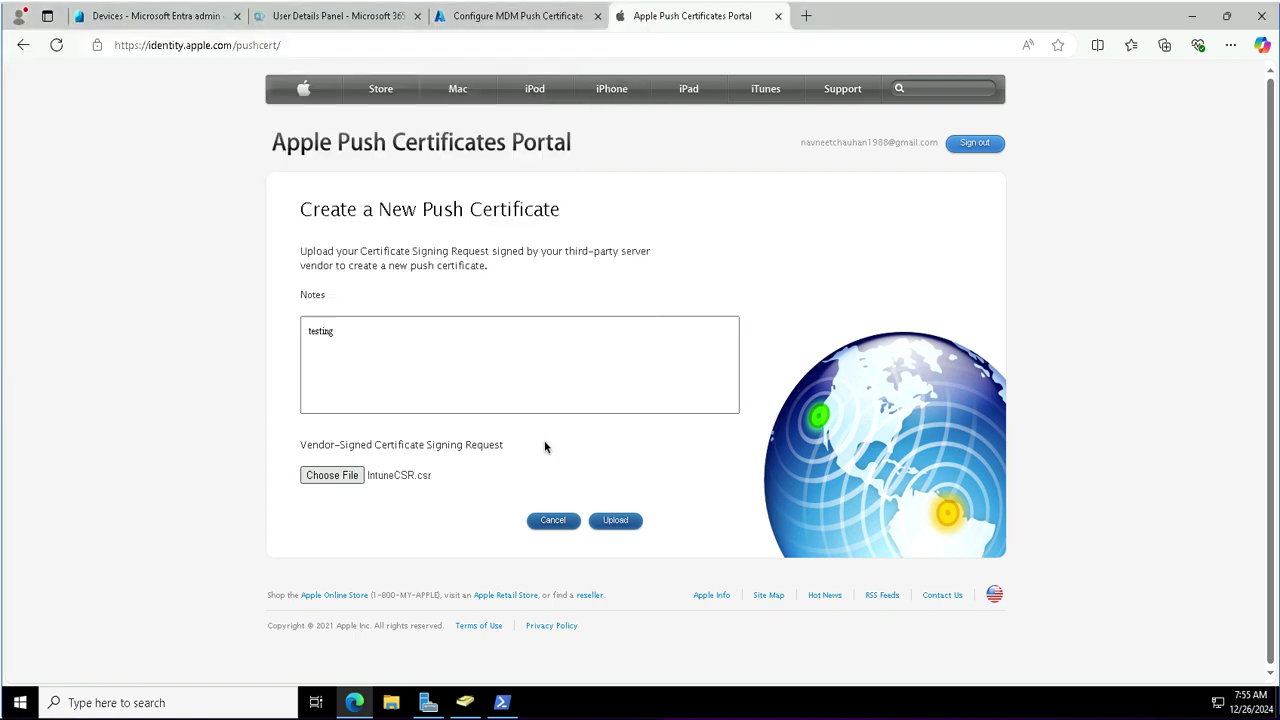
pyautogui.click(617, 524)
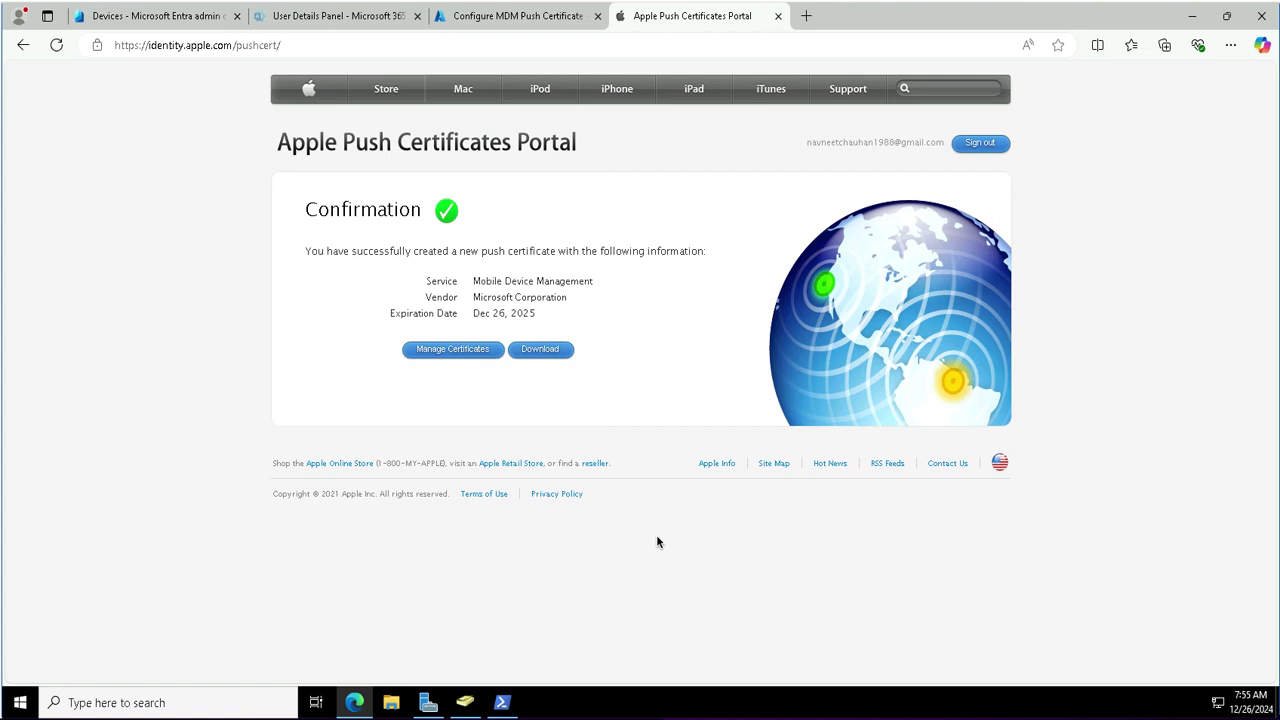
# Step: Download the new MDM push certificate .pem and return to Intune's Configure MDM Push Certificate tab
pyautogui.click(551, 355)
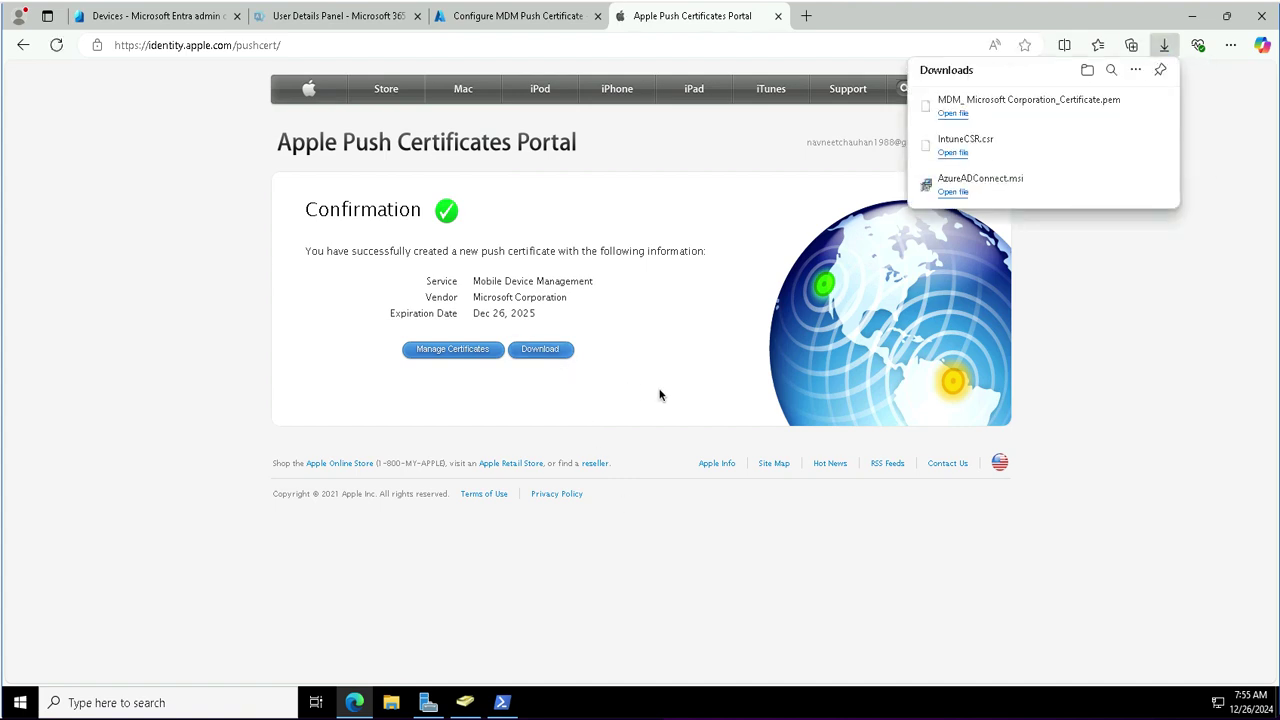
pyautogui.moveTo(1071, 111)
pyautogui.click(484, 17)
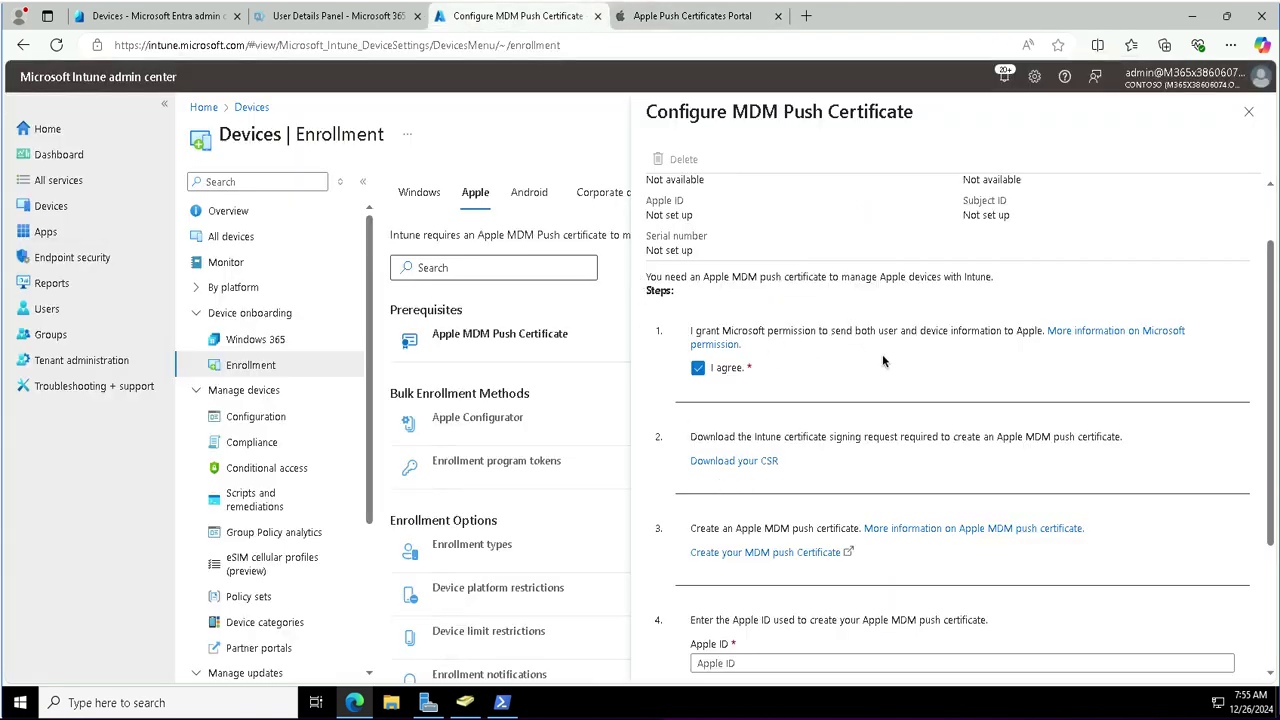
# Step: Enter the Apple ID, upload MDM_ Microsoft Corporation_Certificate.pem, and close the panel
pyautogui.scroll(-3, 810, 535)
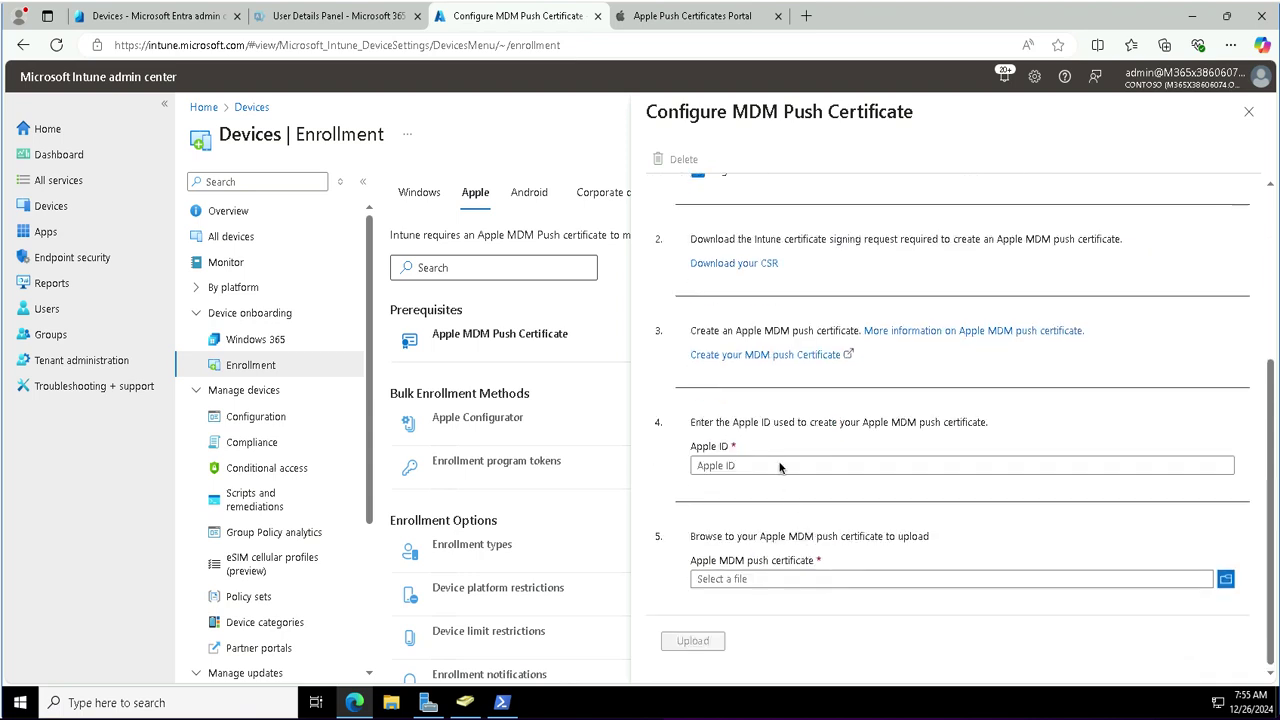
pyautogui.click(712, 466)
pyautogui.click(726, 468)
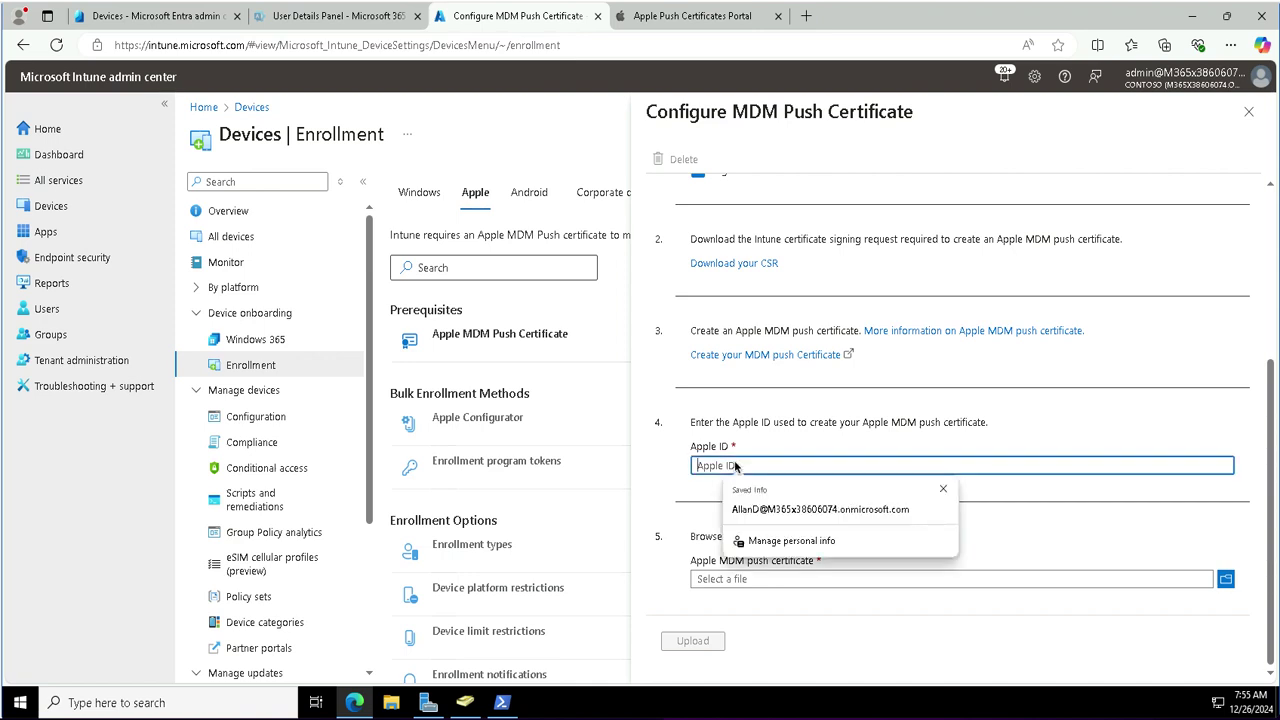
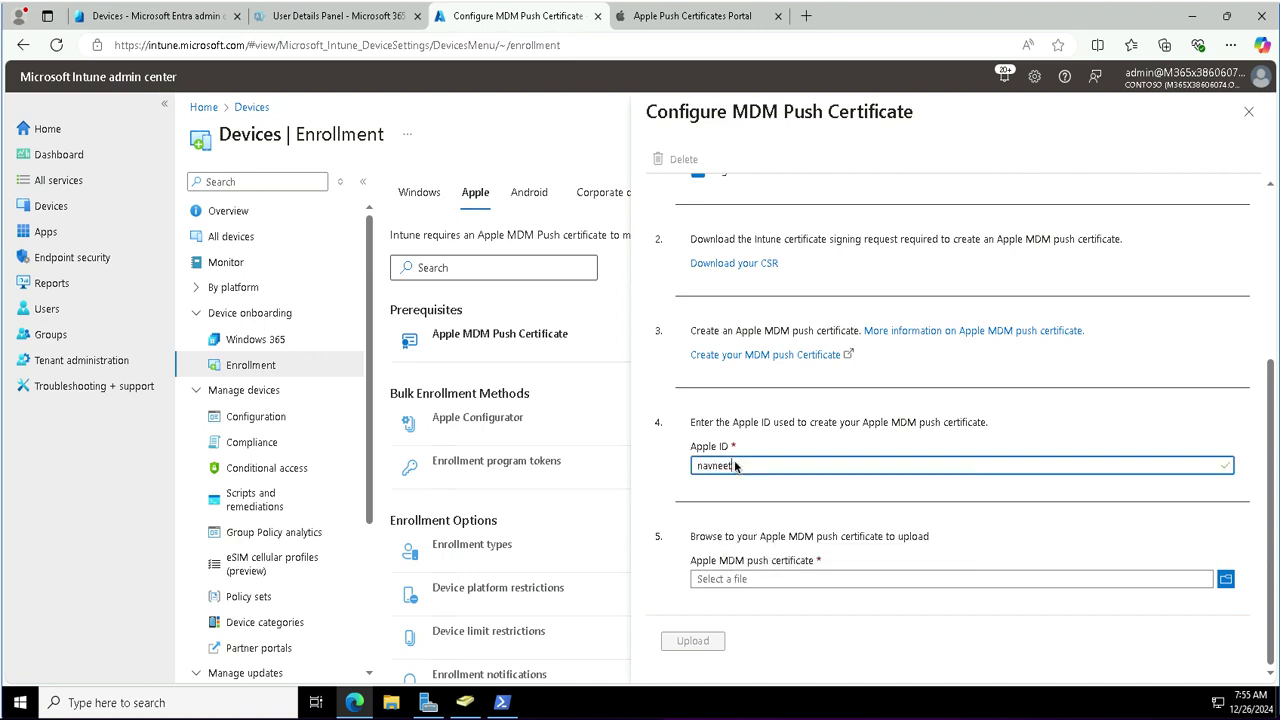
pyautogui.click(738, 580)
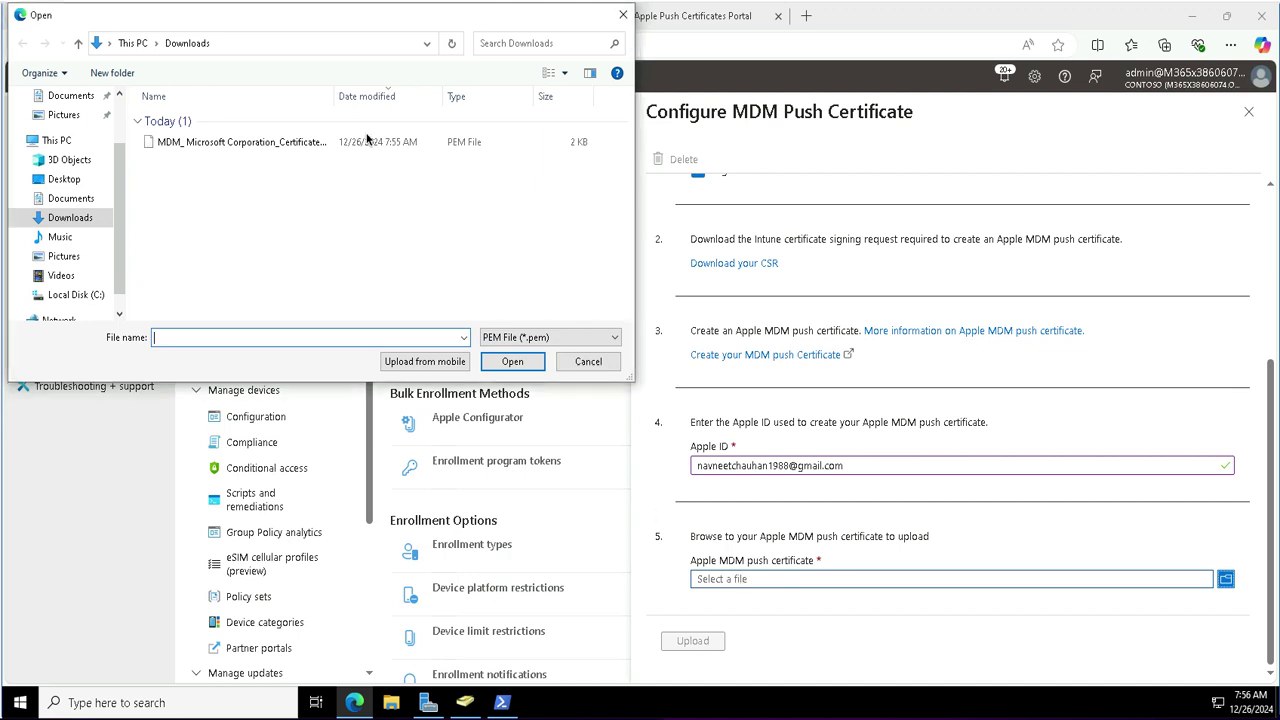
pyautogui.click(270, 145)
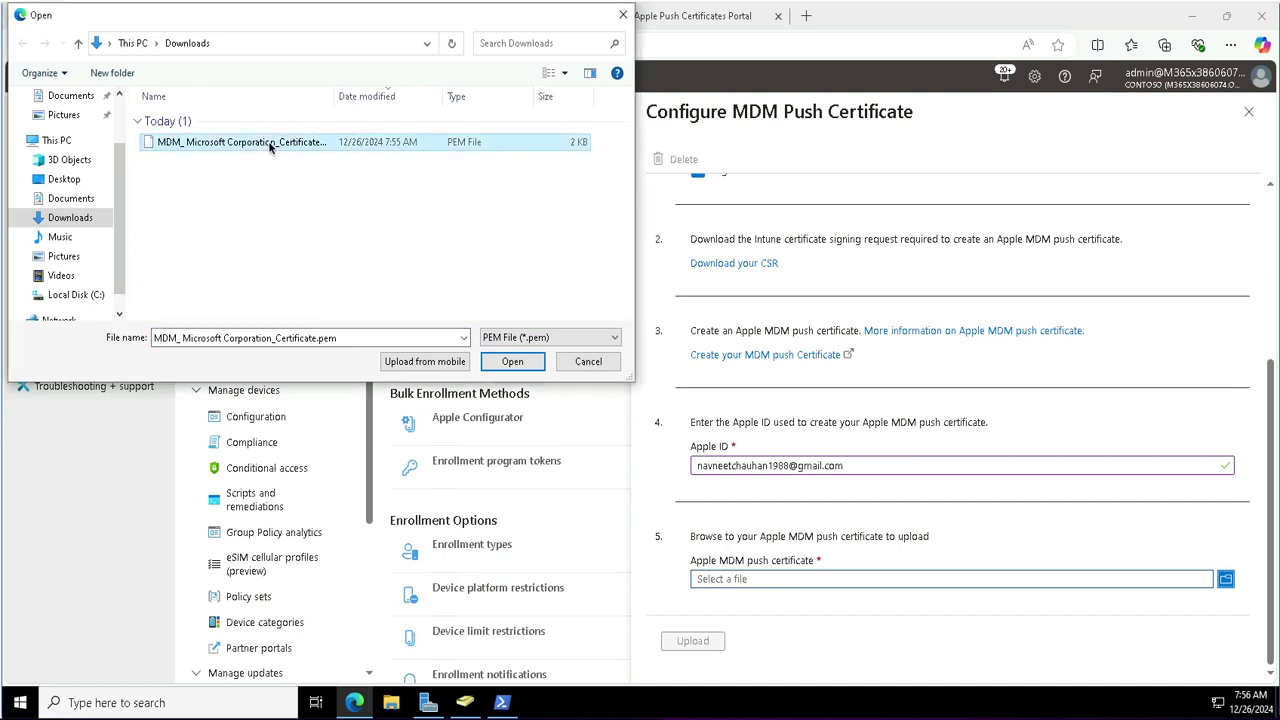
pyautogui.click(512, 362)
pyautogui.click(708, 640)
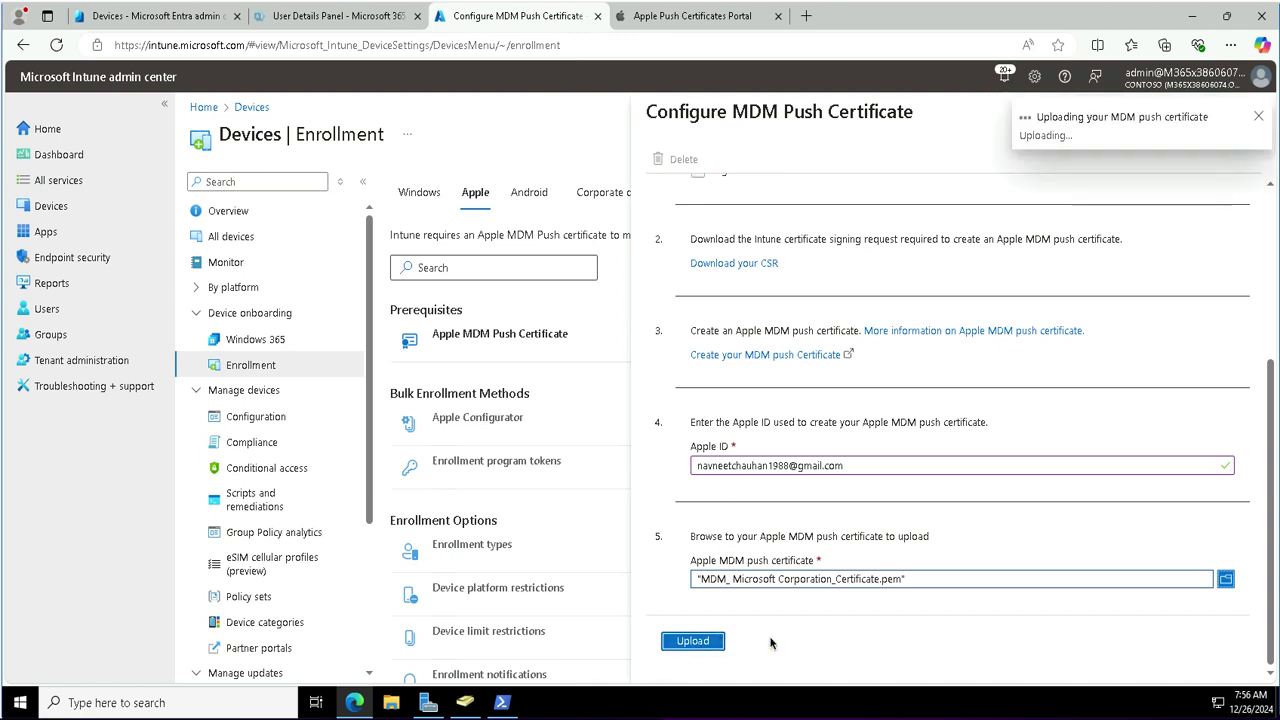
pyautogui.click(1258, 125)
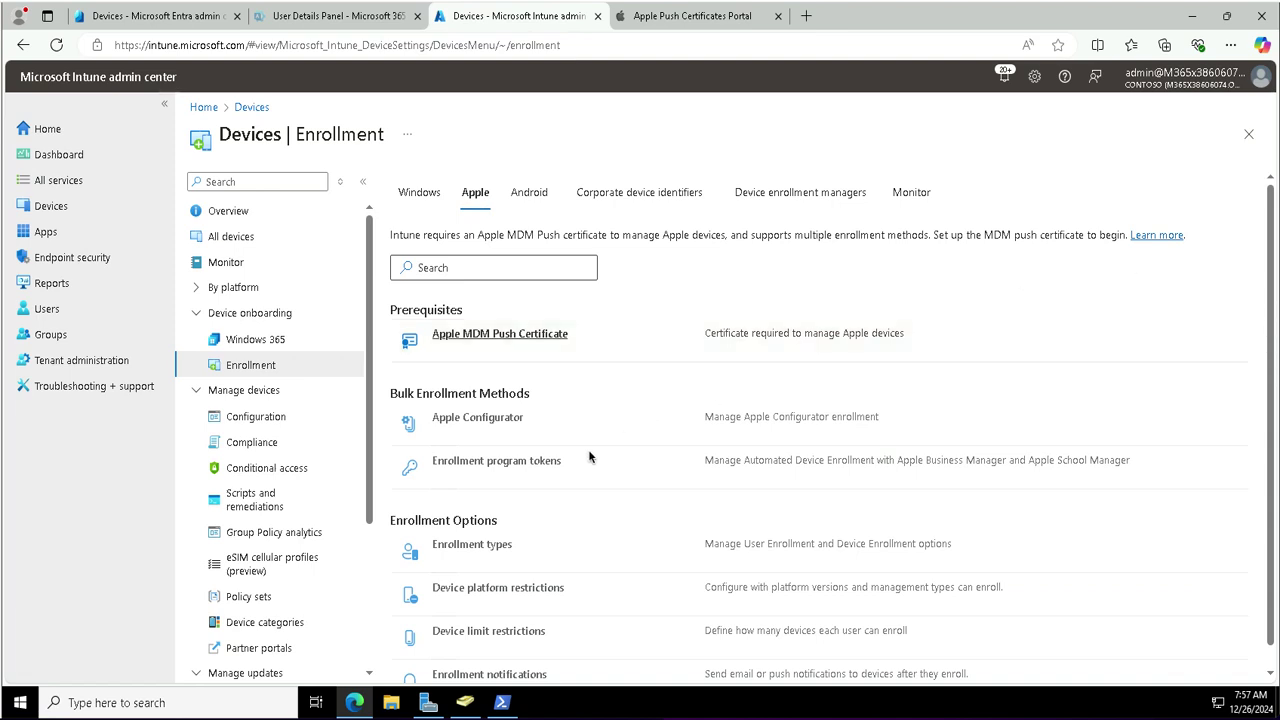
pyautogui.scroll(-1, 638, 570)
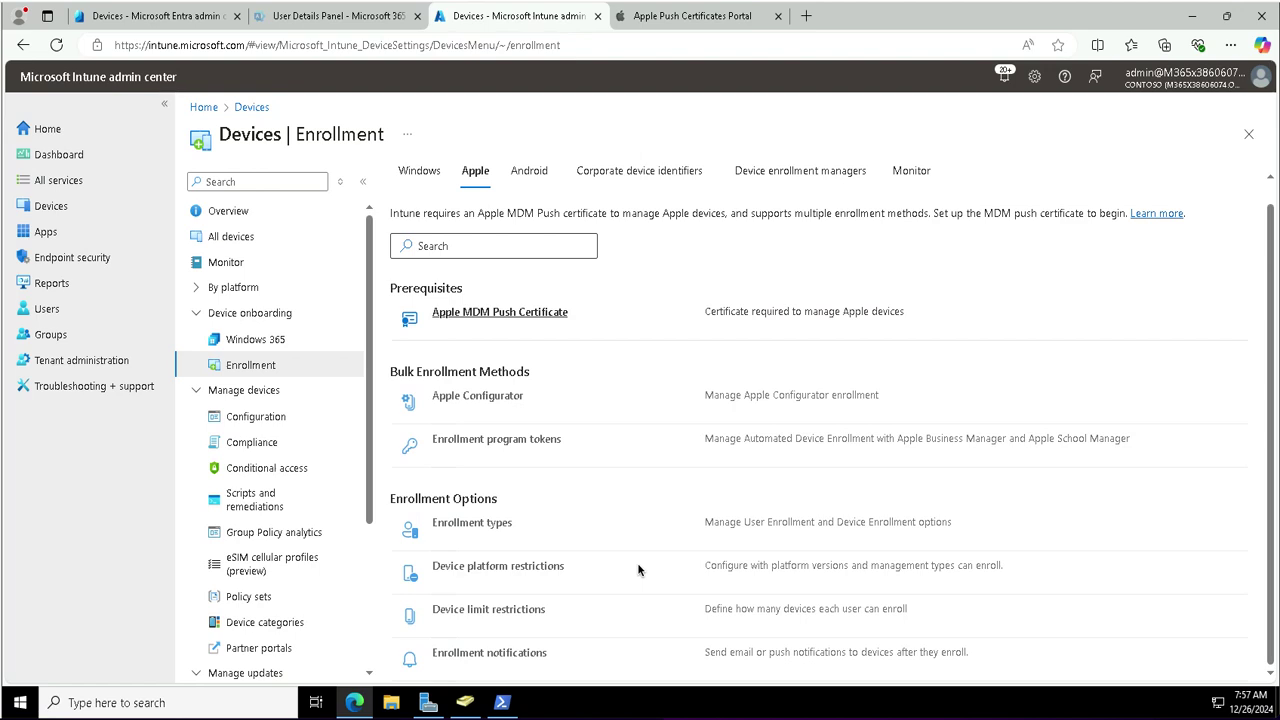
pyautogui.scroll(1, 638, 570)
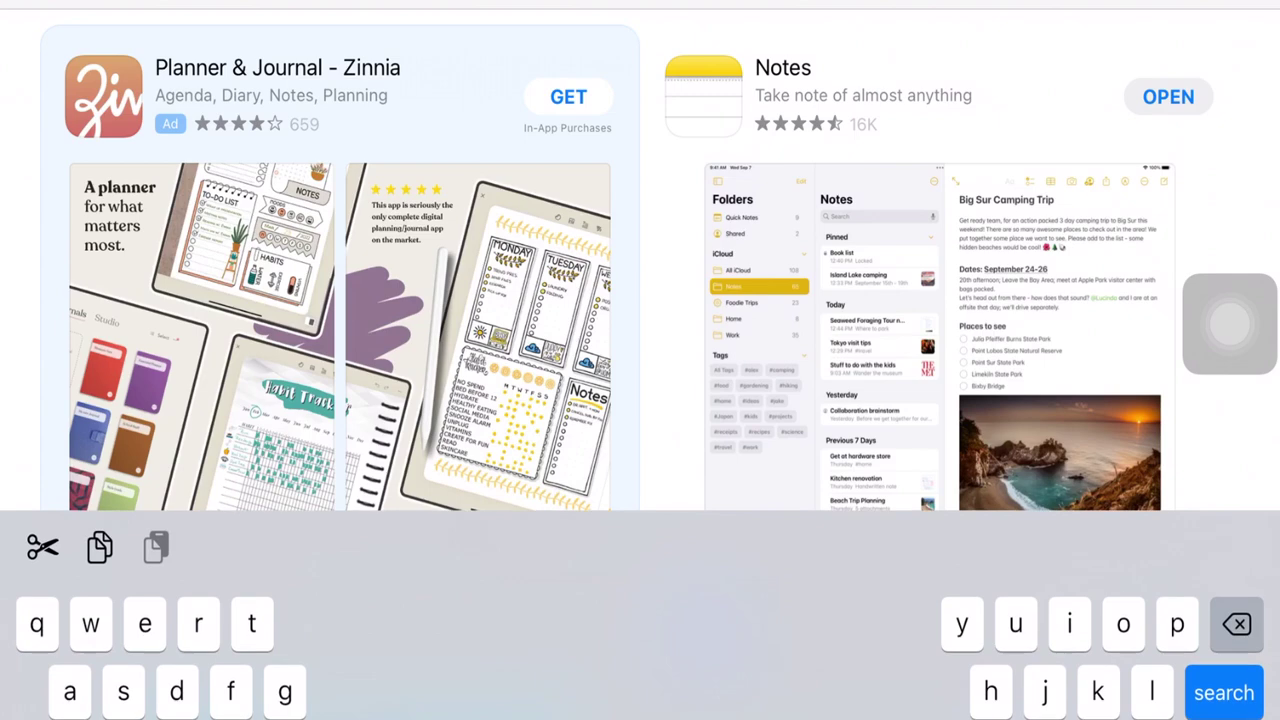
# Step: Search the App Store for 'comp', install Intune Company Portal, and open it
pyautogui.write('co')
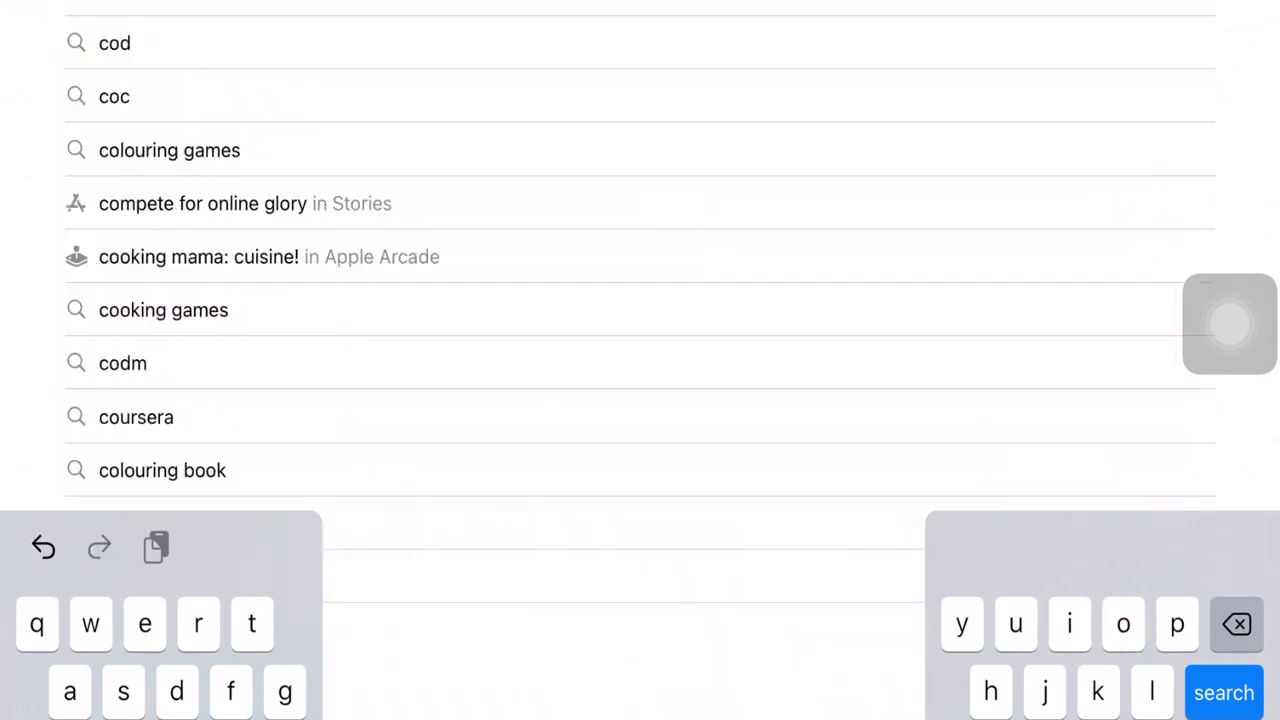
pyautogui.write('mp')
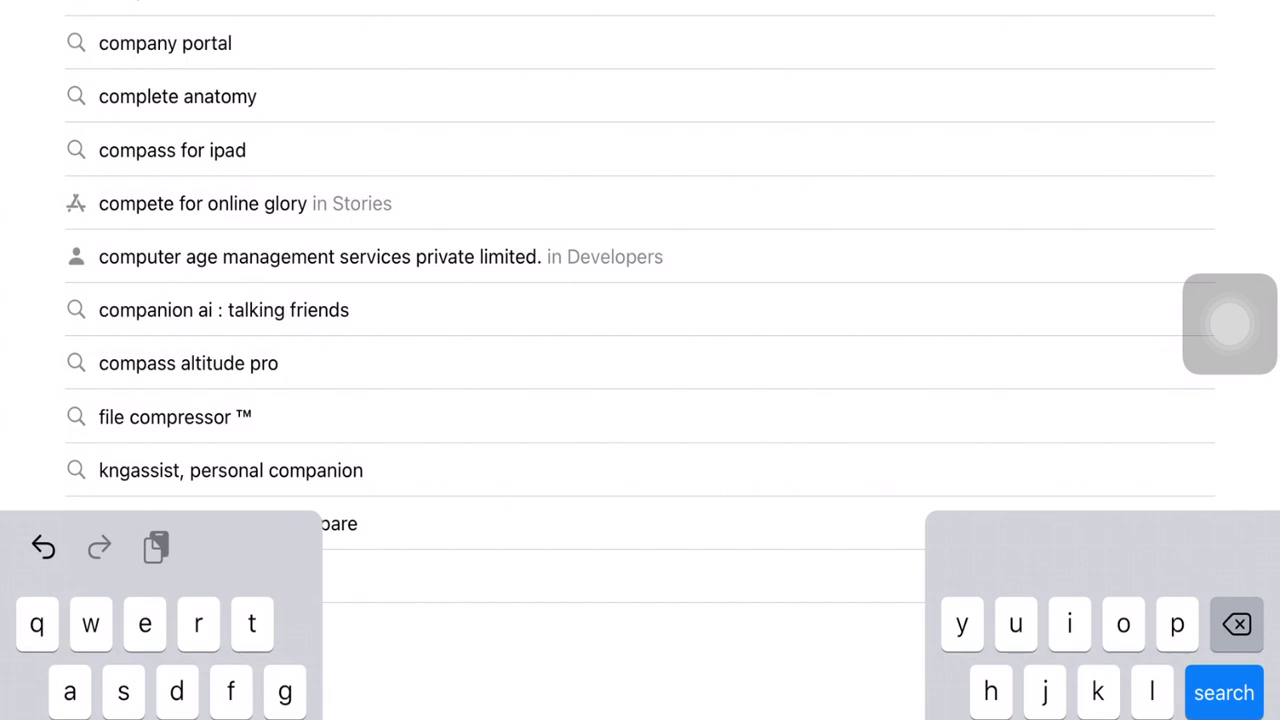
pyautogui.press('Return')
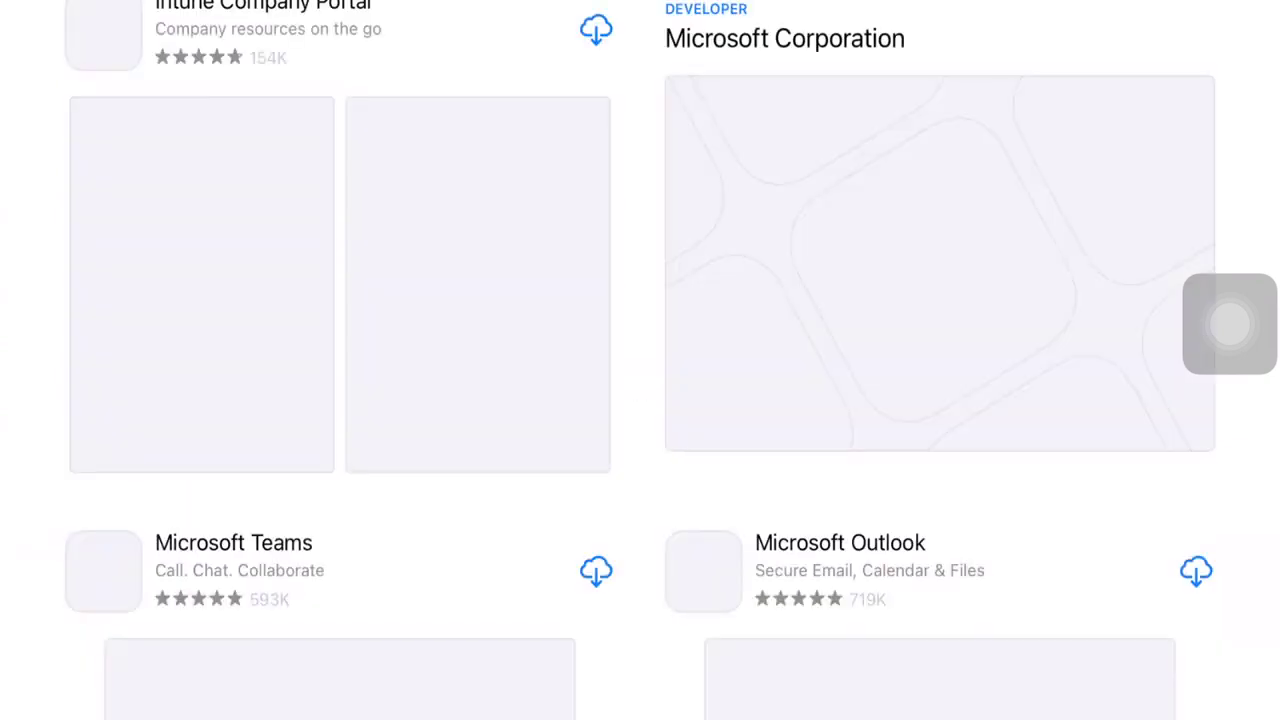
pyautogui.click(340, 280)
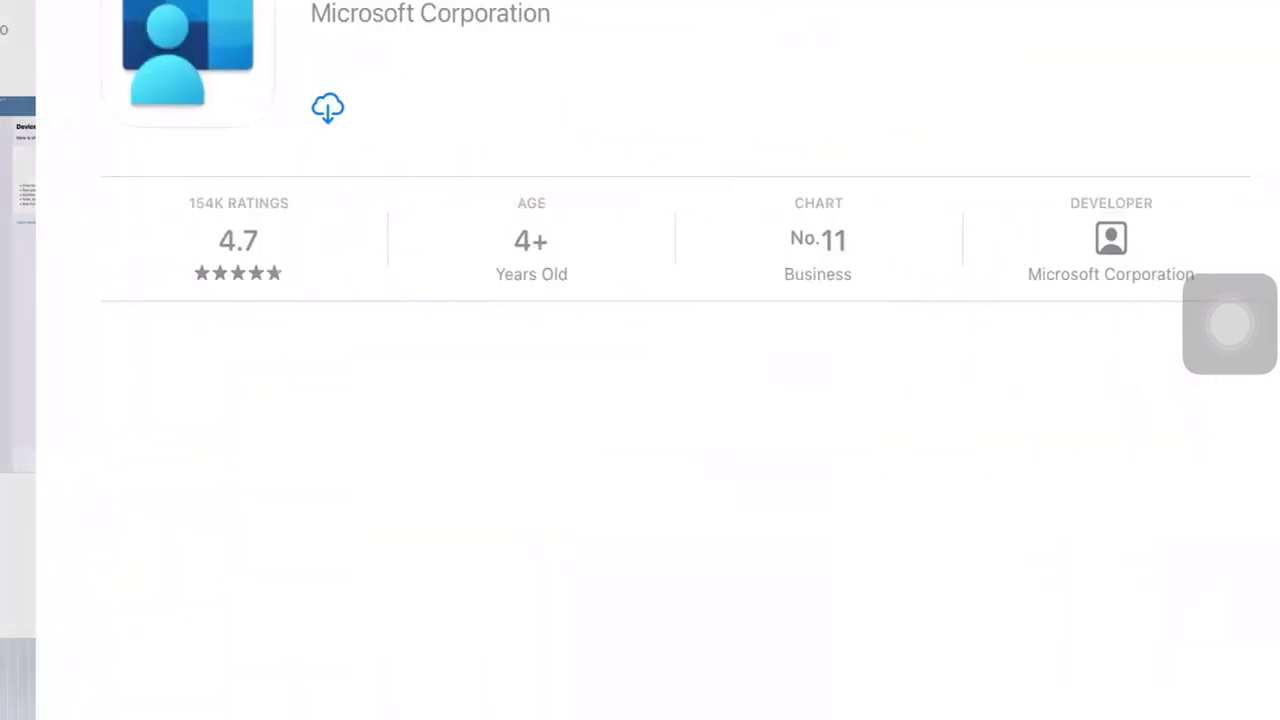
pyautogui.click(292, 108)
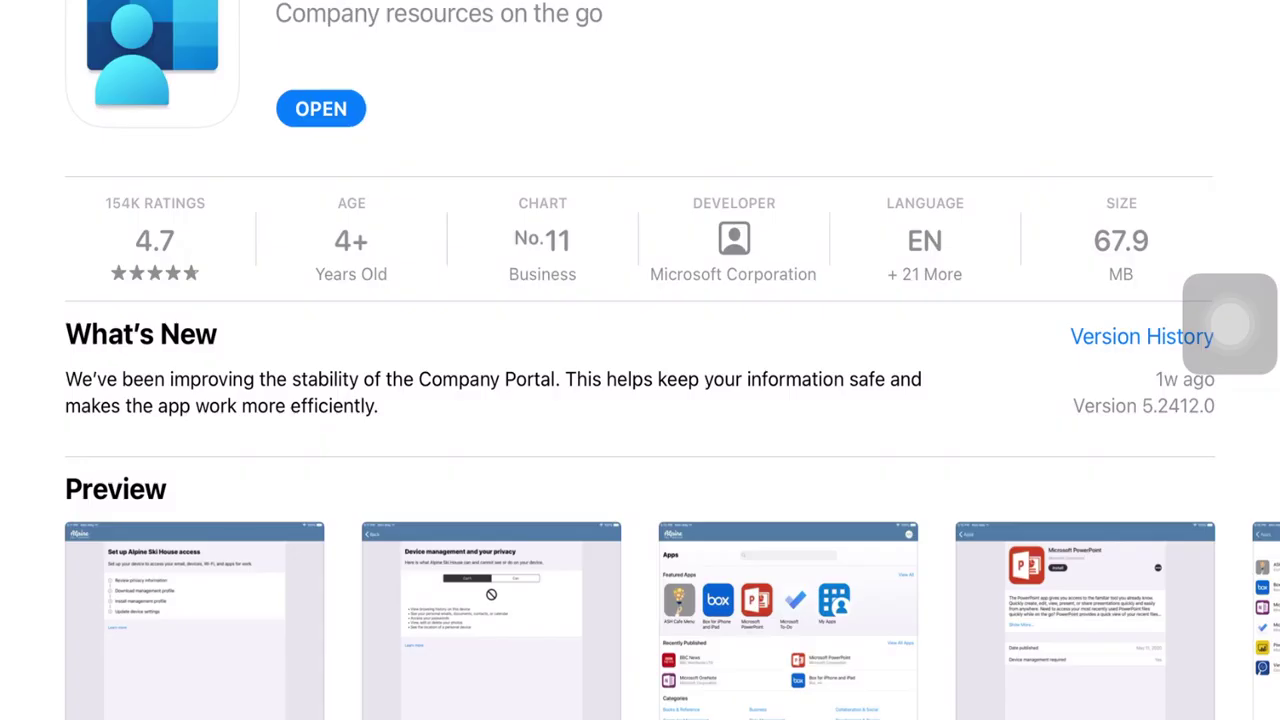
pyautogui.click(320, 108)
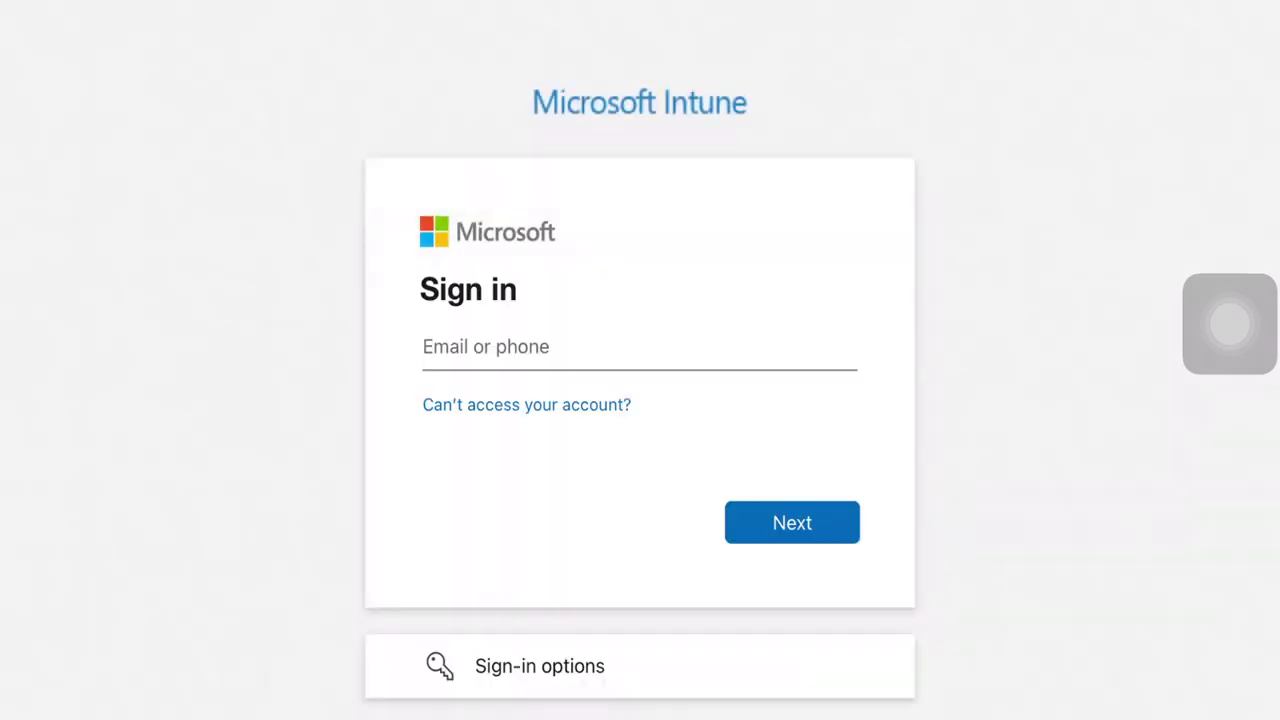
# Step: Copy the work account's e-mail address from the note in Notes
pyautogui.click(486, 346)
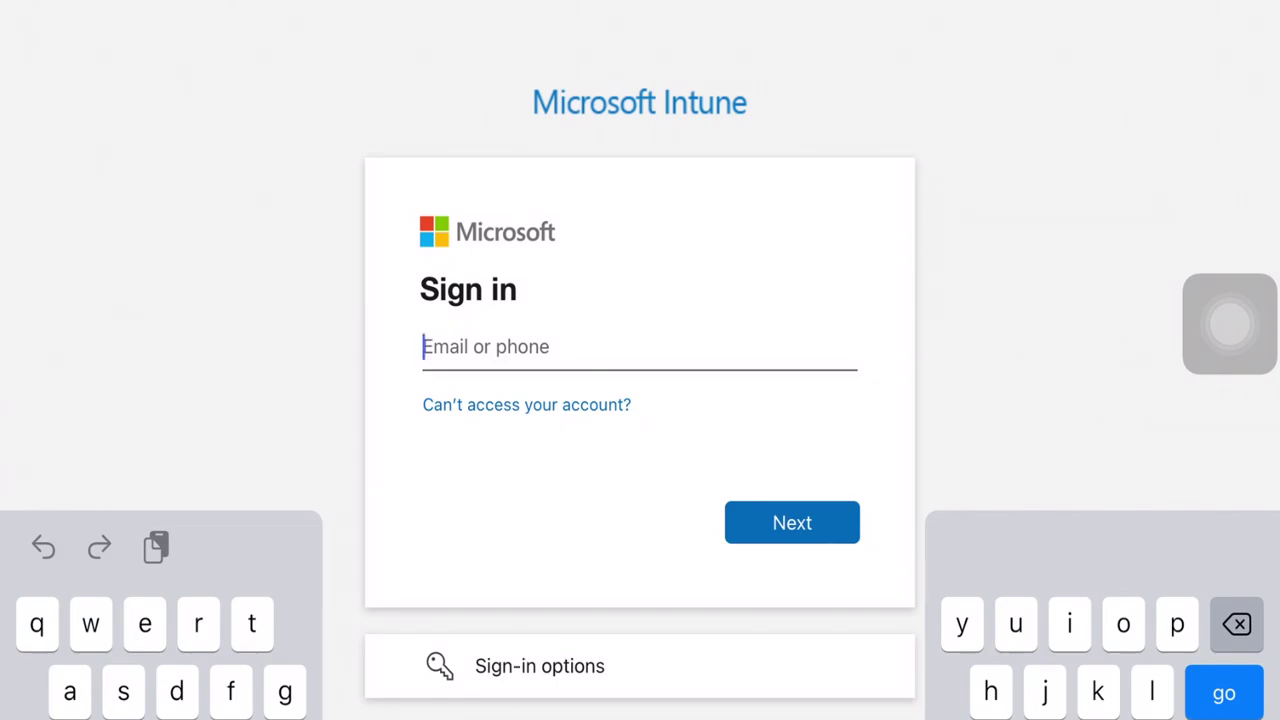
pyautogui.moveTo(640, 715); pyautogui.dragTo(640, 420)
pyautogui.click(594, 490)
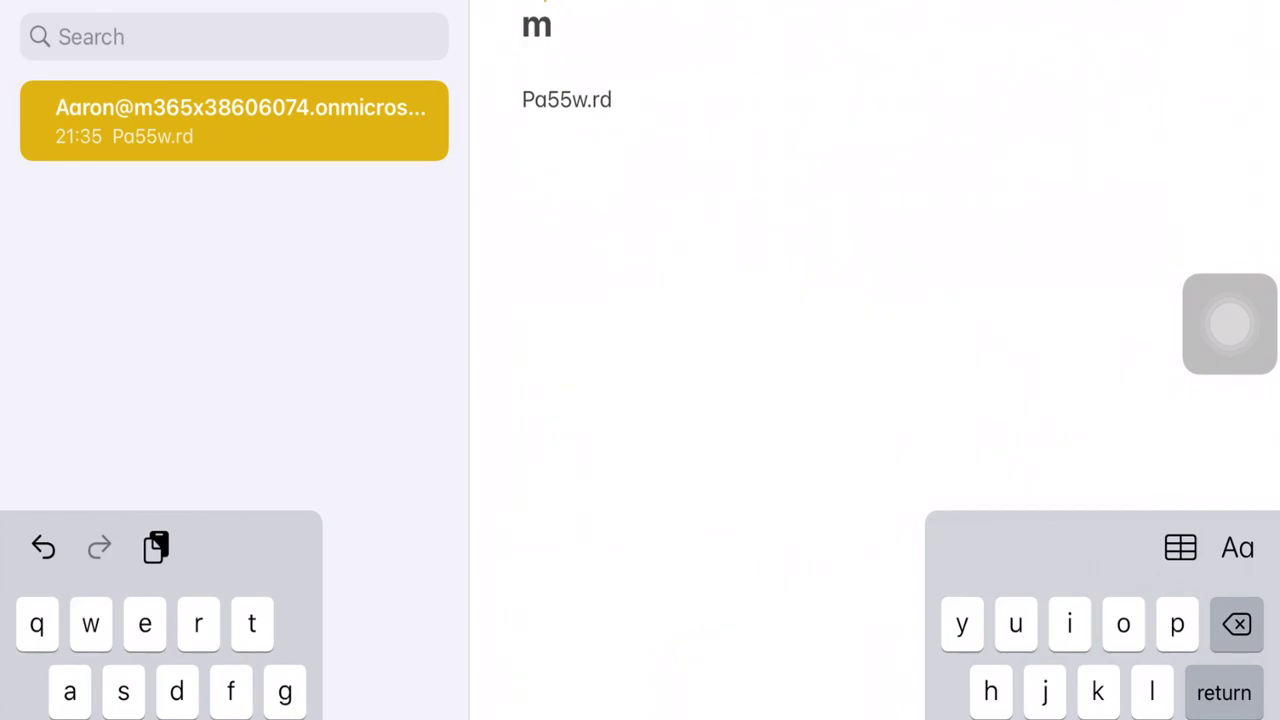
pyautogui.doubleClick(536, 25)
pyautogui.press('super+c')
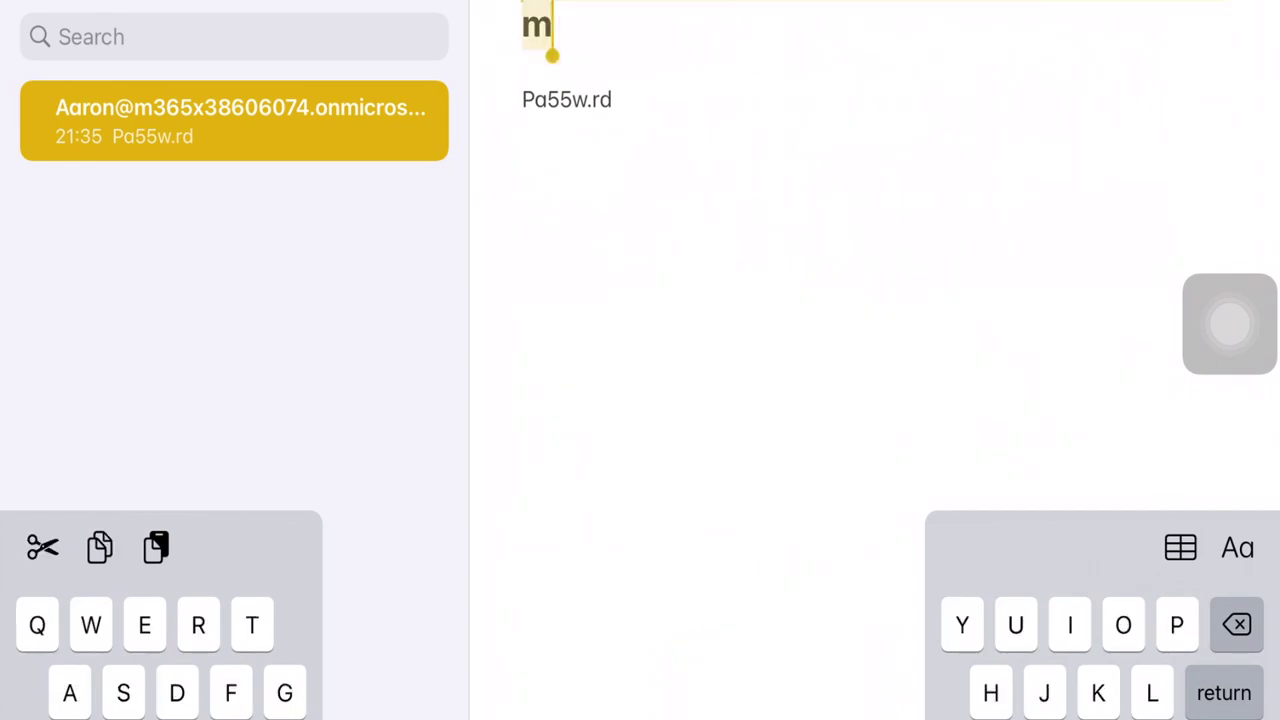
# Step: Paste the copied e-mail into the Company Portal sign-in field and continue to the password step
pyautogui.moveTo(640, 715); pyautogui.dragTo(640, 450)
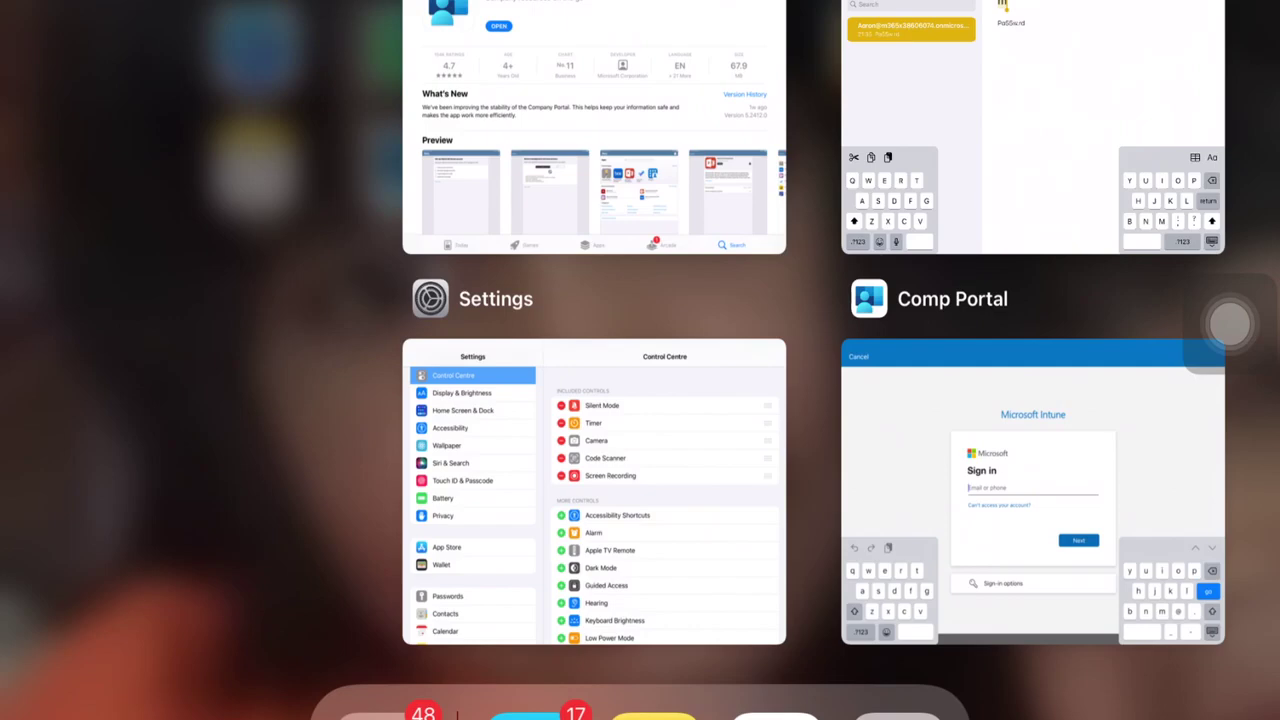
pyautogui.click(1033, 490)
pyautogui.click(425, 346)
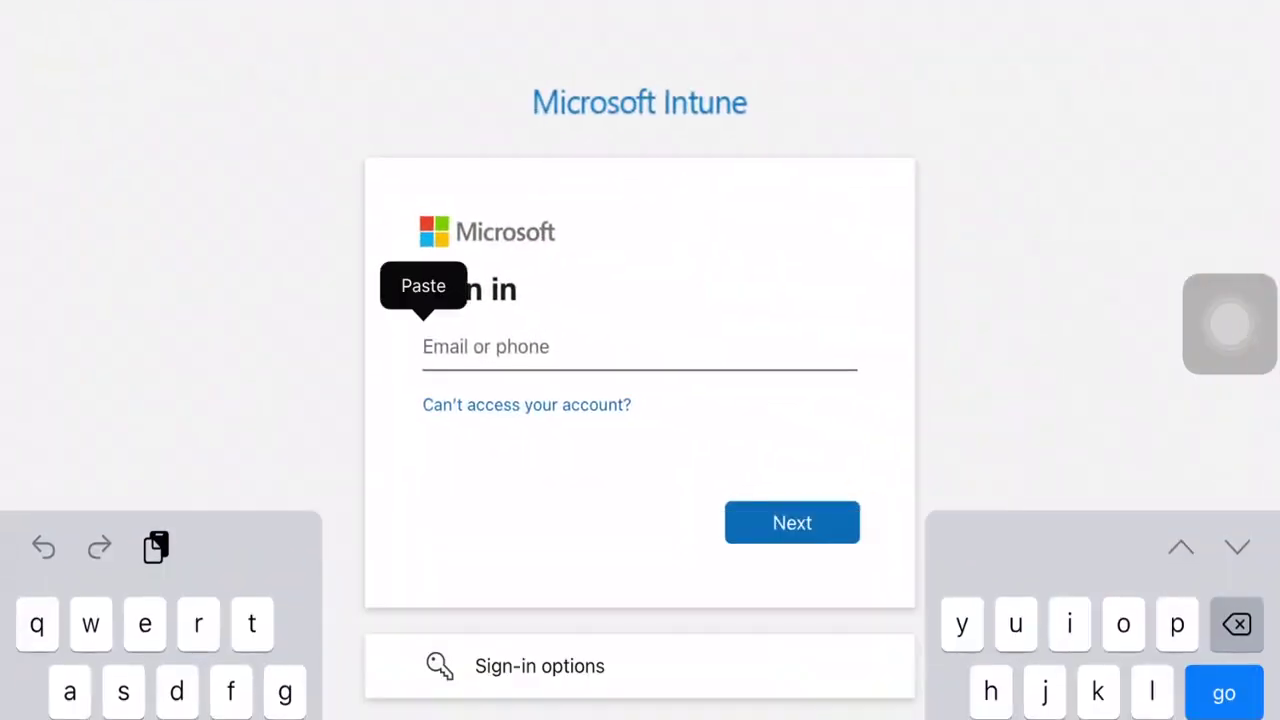
pyautogui.click(423, 286)
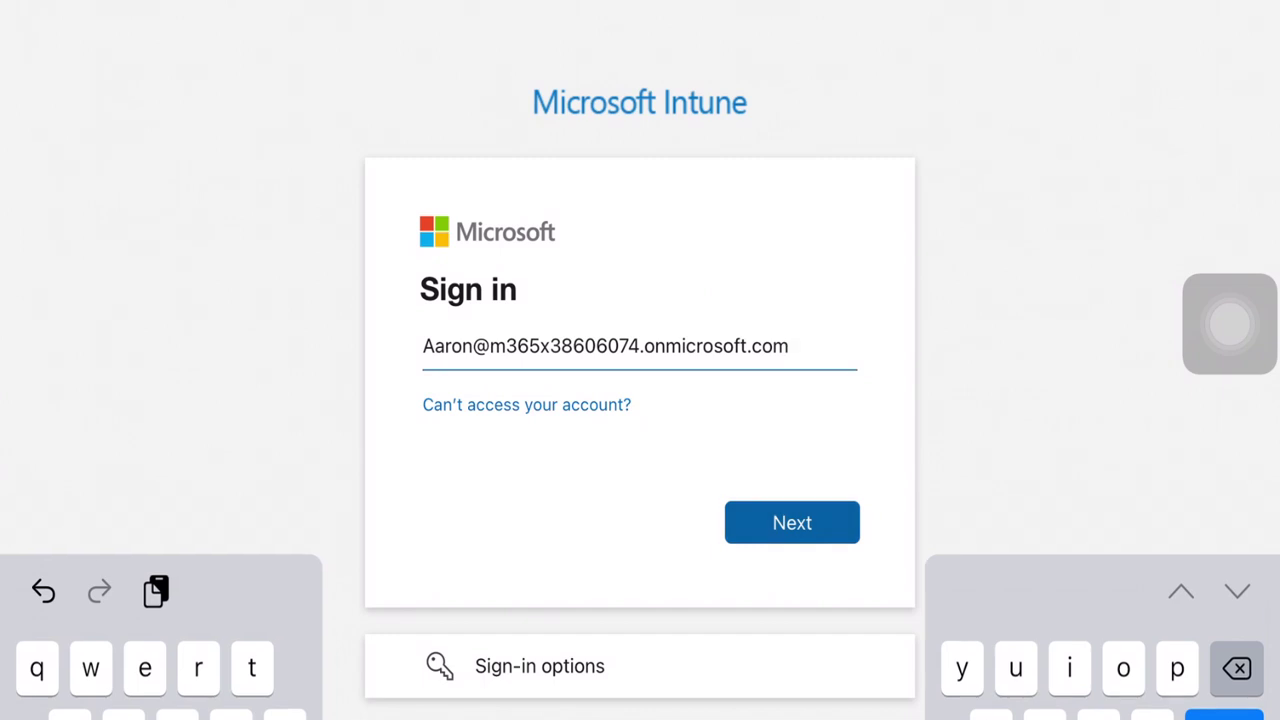
pyautogui.click(792, 522)
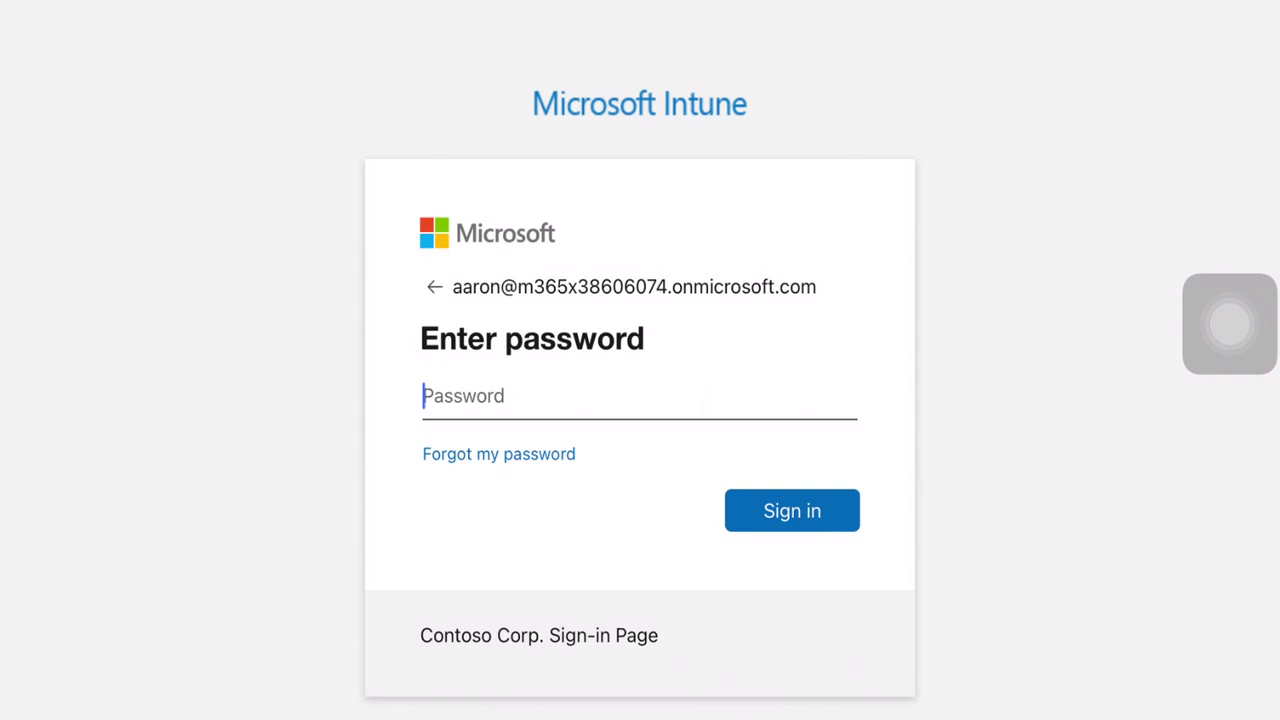
# Step: Enter the account password and submit it to complete the Intune sign-in
pyautogui.write('••••')
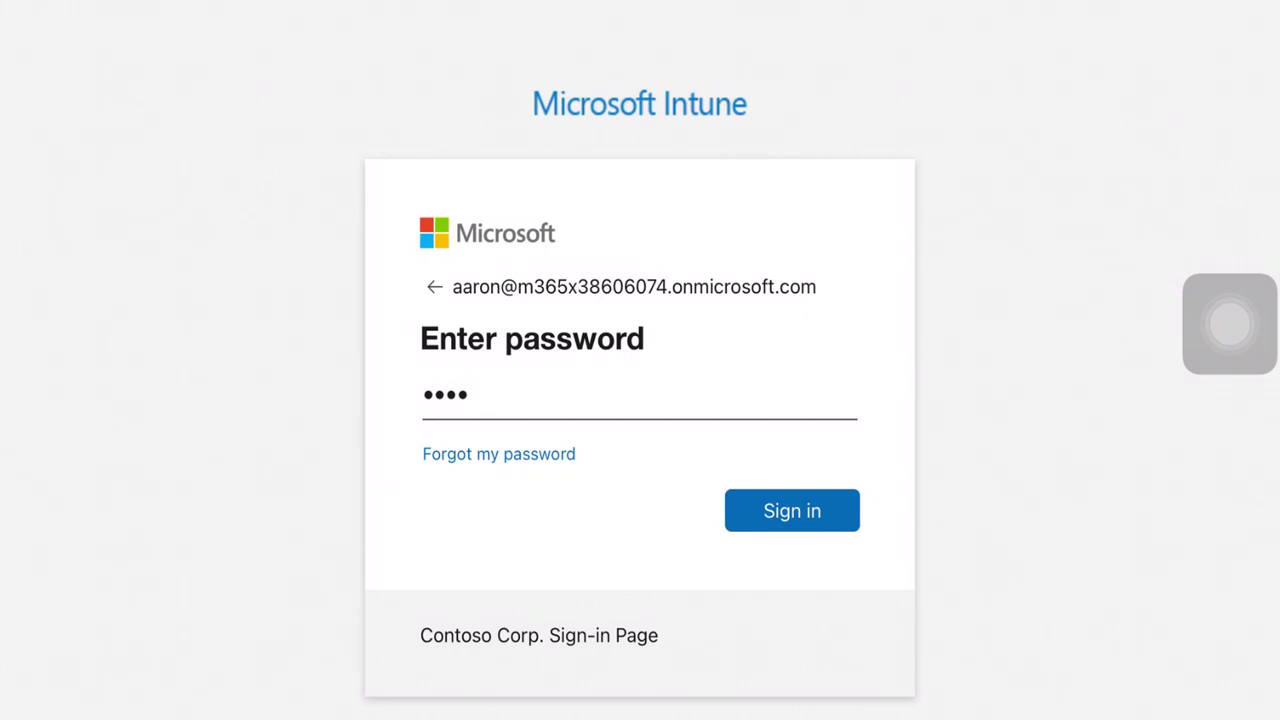
pyautogui.write('••••')
pyautogui.press('Return')
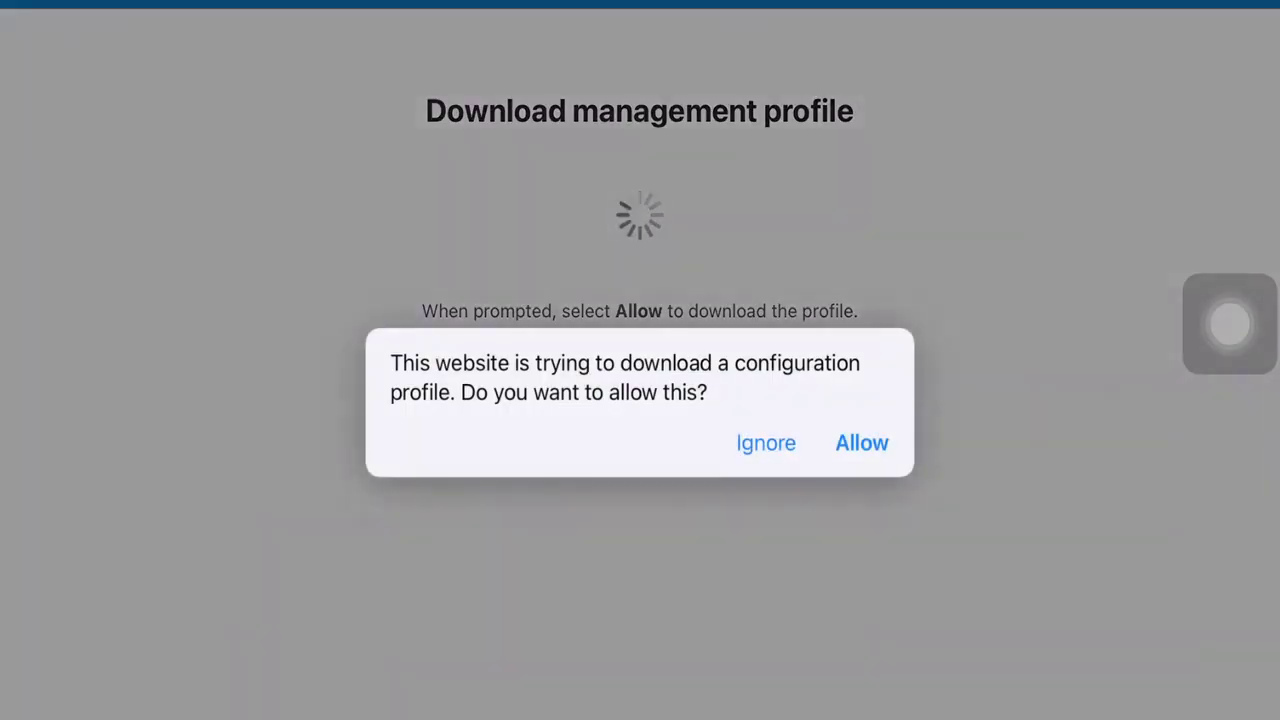
# Step: Allow the configuration profile download, then continue to the profile installation instructions
pyautogui.click(863, 443)
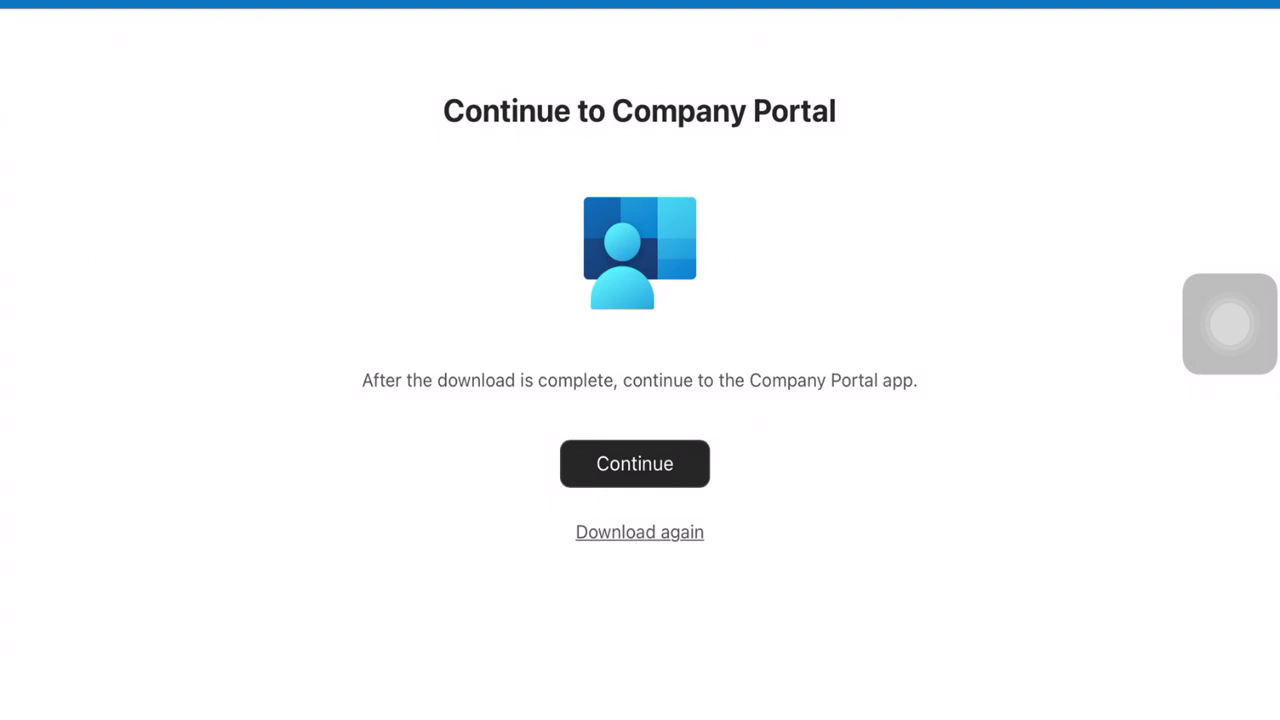
pyautogui.click(634, 463)
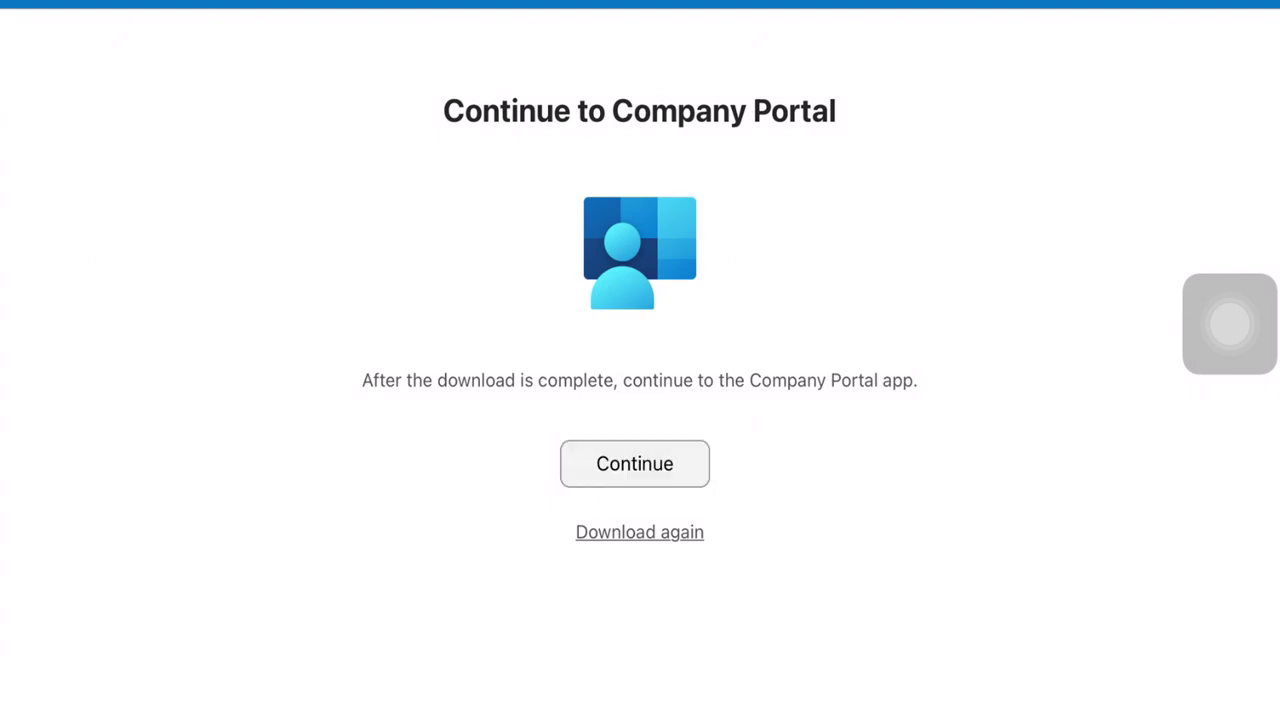